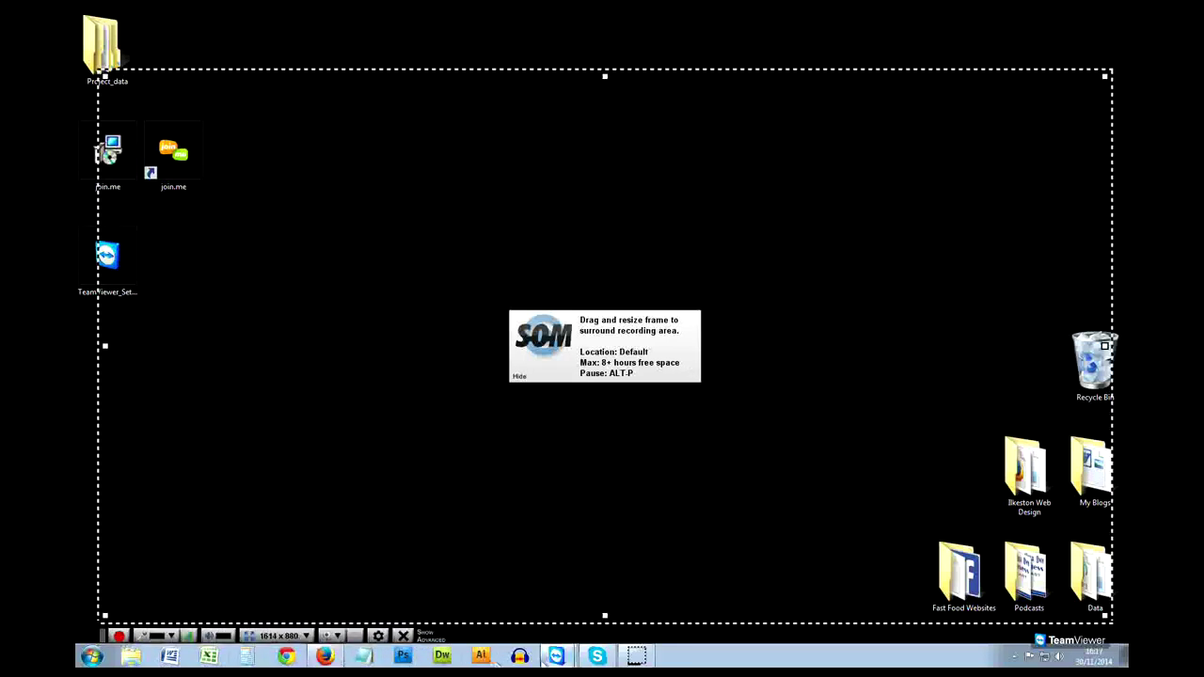
- Switch to Firefox, look over the Small Biz Geek page in the WordPress editor, and return to the desktop
{"action": "mouse_move", "coordinate": [555, 658]}
{"action": "left_click", "coordinate": [324, 656]}
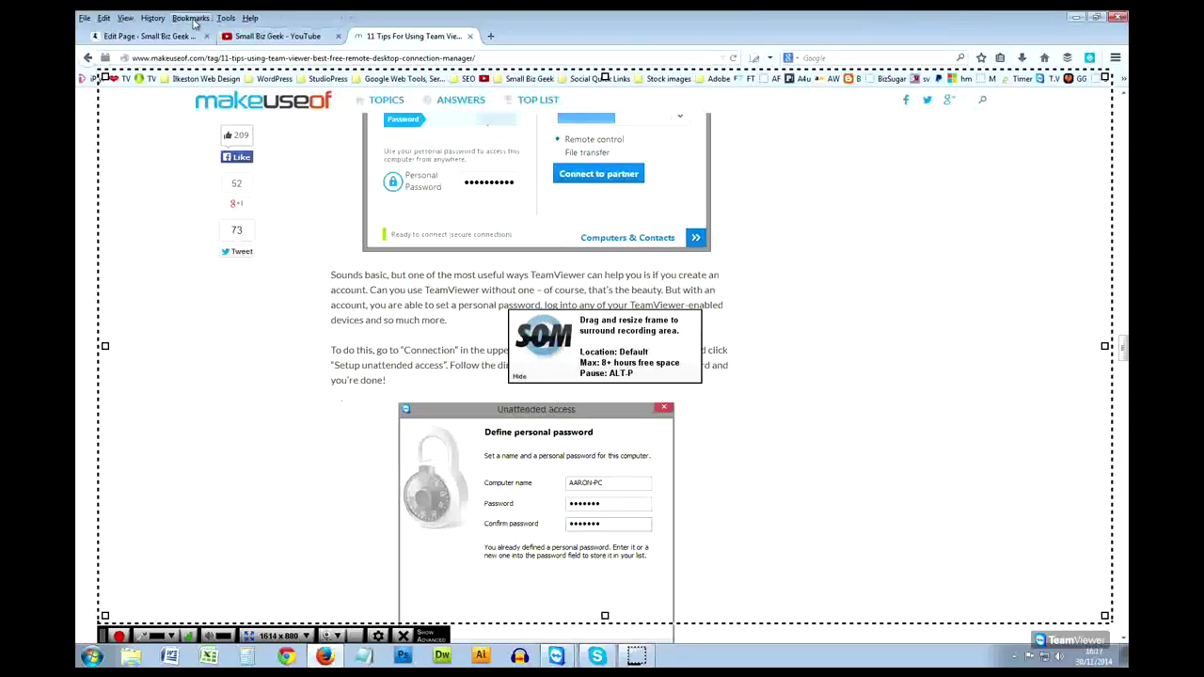
{"action": "left_click", "coordinate": [170, 38]}
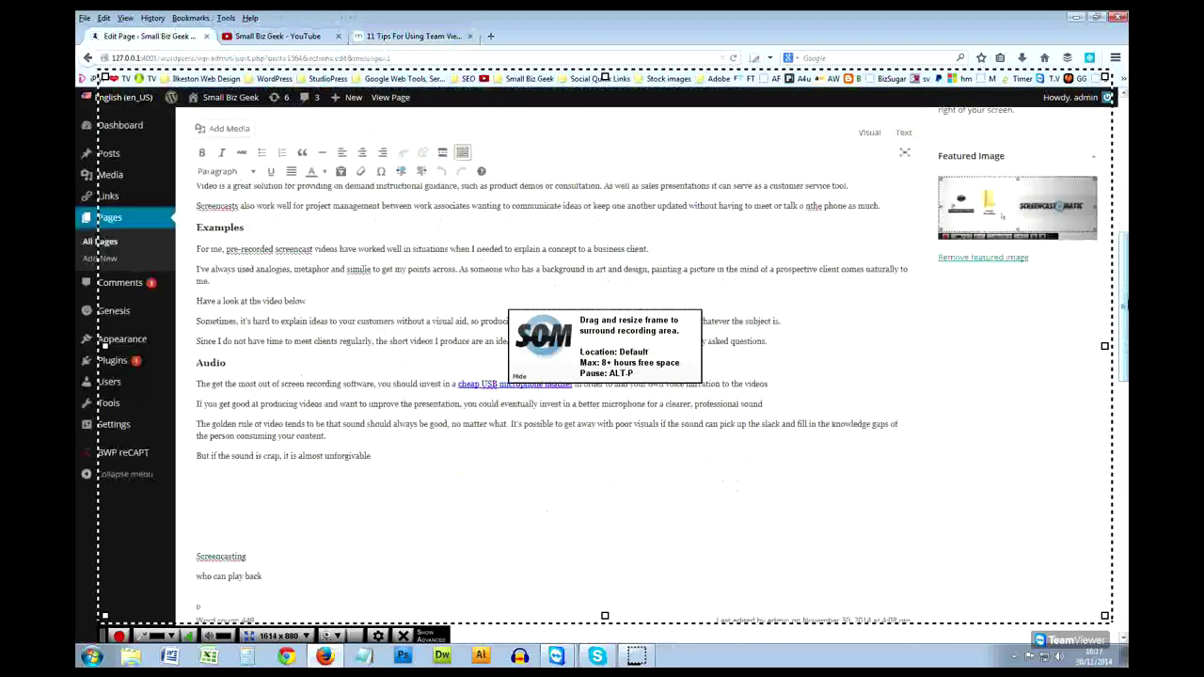
{"action": "scroll", "coordinate": [504, 277], "scroll_direction": "up", "scroll_amount": 5}
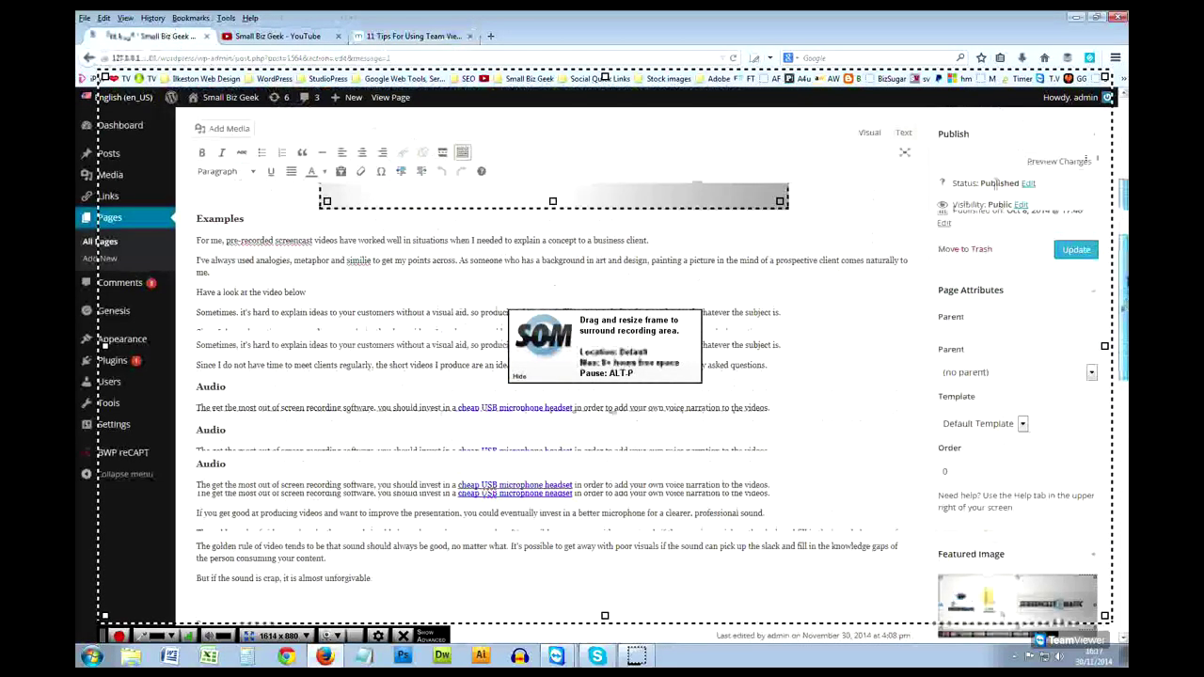
{"action": "scroll", "coordinate": [505, 269], "scroll_direction": "down", "scroll_amount": 3}
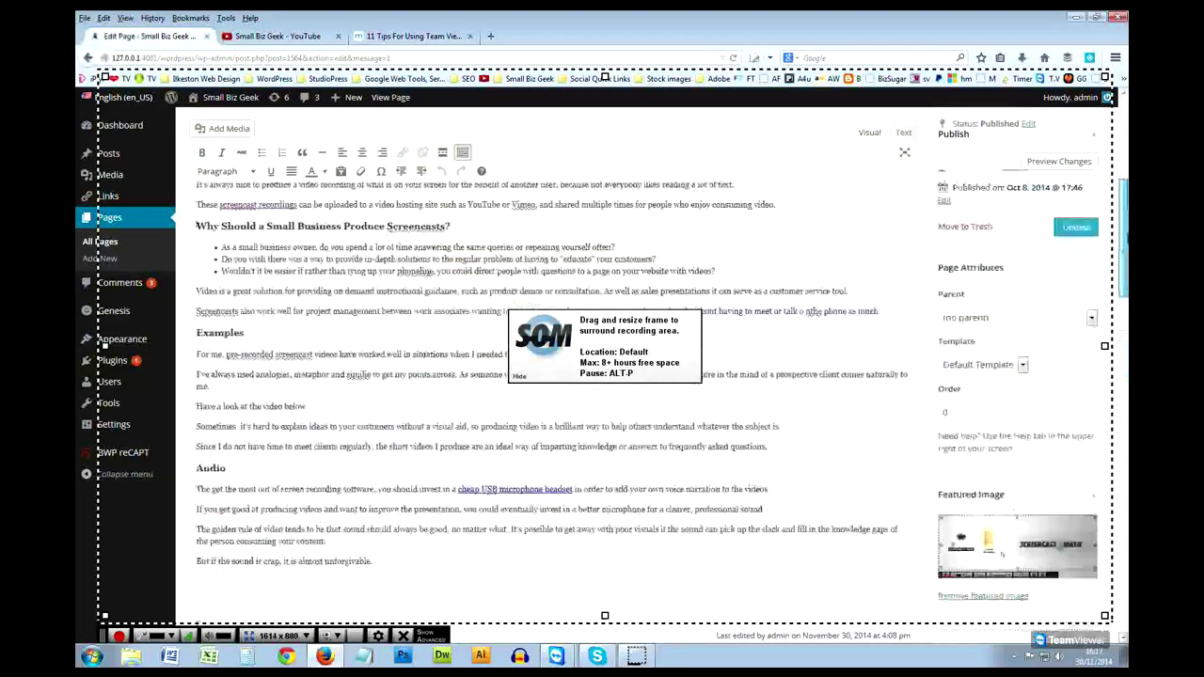
{"action": "mouse_move", "coordinate": [121, 133]}
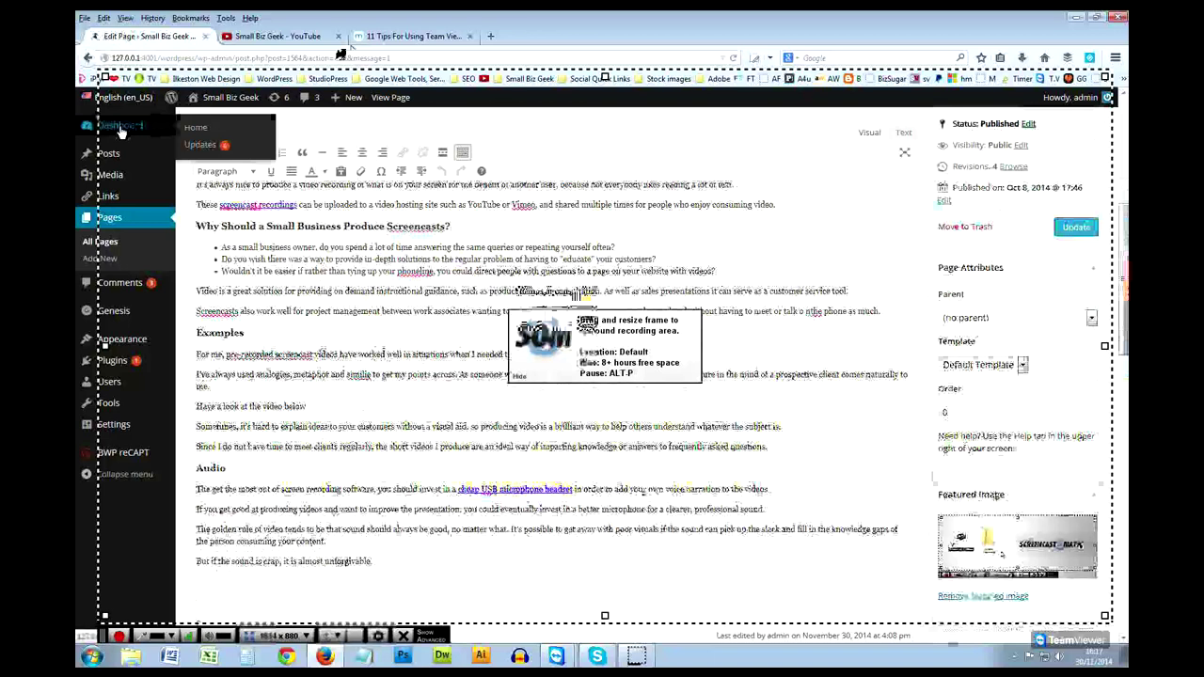
{"action": "key", "text": "super+d"}
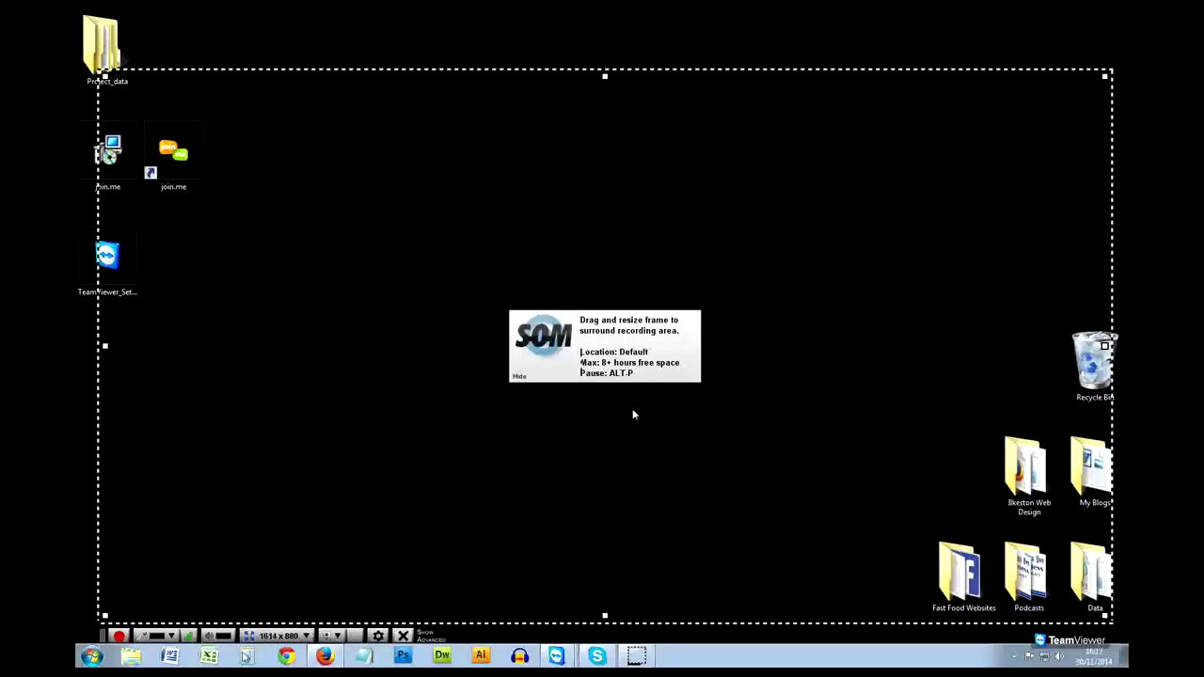
- Resize the recording frame to 1614 x 892 and choose Microphone (USB Ear-Microphone) as the audio input
{"action": "left_click_drag", "start_coordinate": [605, 71], "coordinate": [605, 63]}
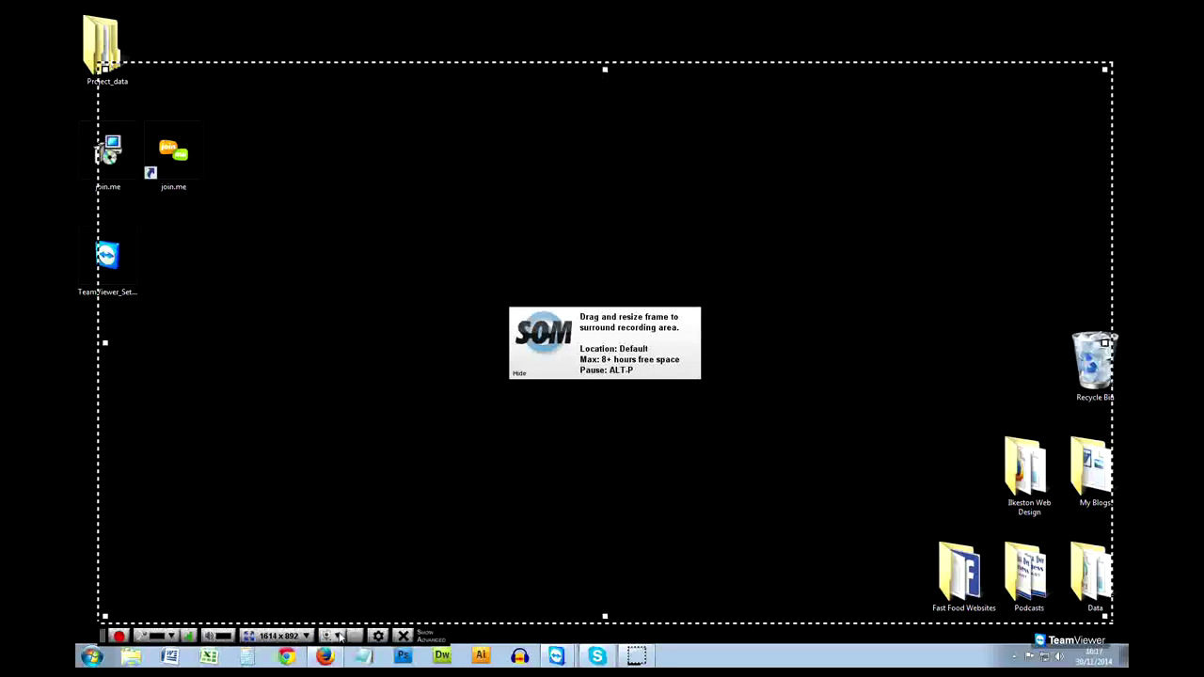
{"action": "left_click", "coordinate": [170, 639]}
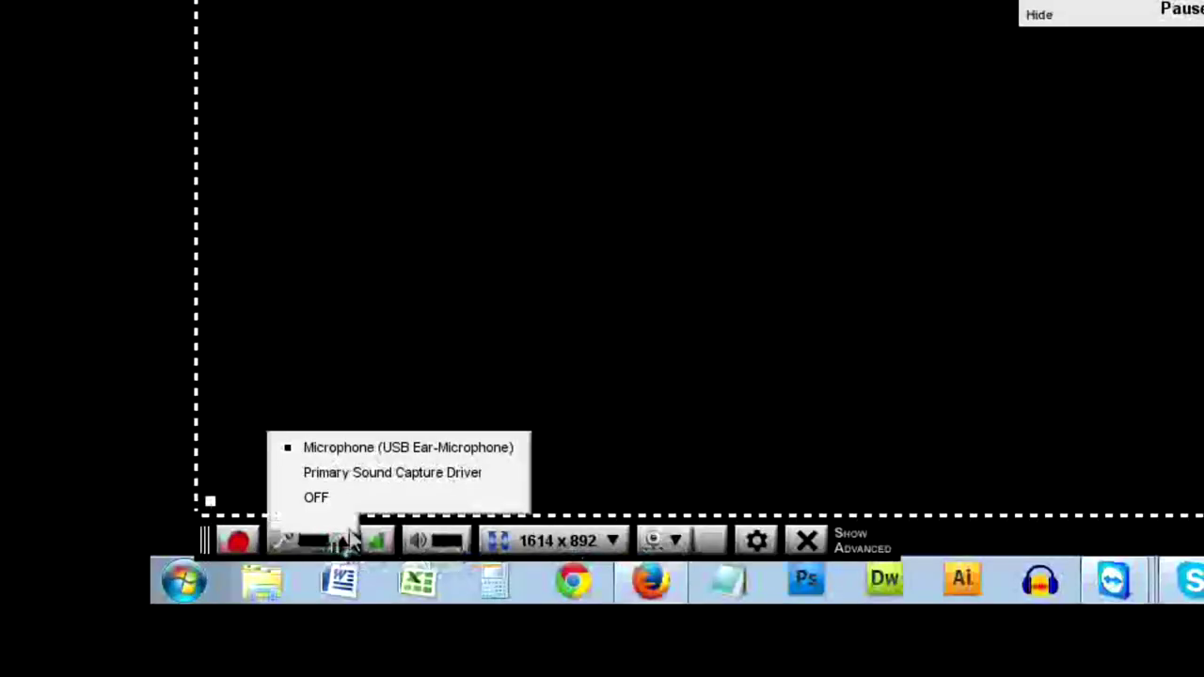
{"action": "left_click", "coordinate": [379, 457]}
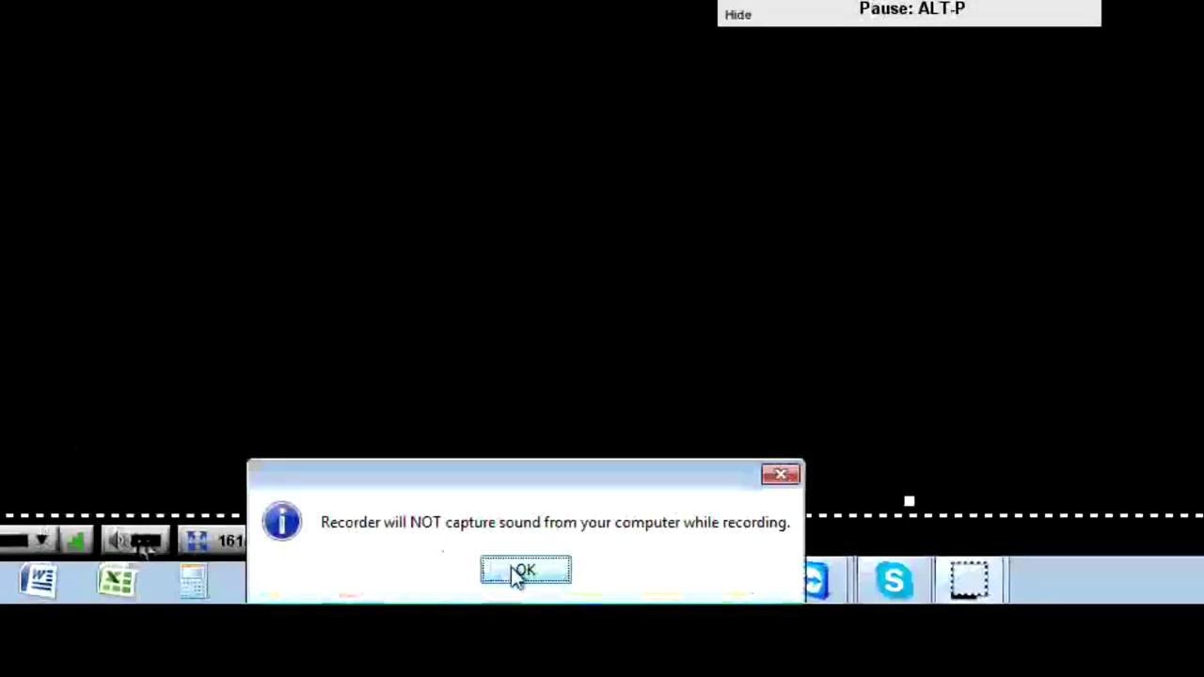
- Check the recorder's computer-sound capture option and its list of available cameras
{"action": "left_click", "coordinate": [516, 573]}
{"action": "left_click", "coordinate": [141, 544]}
{"action": "left_click", "coordinate": [508, 570]}
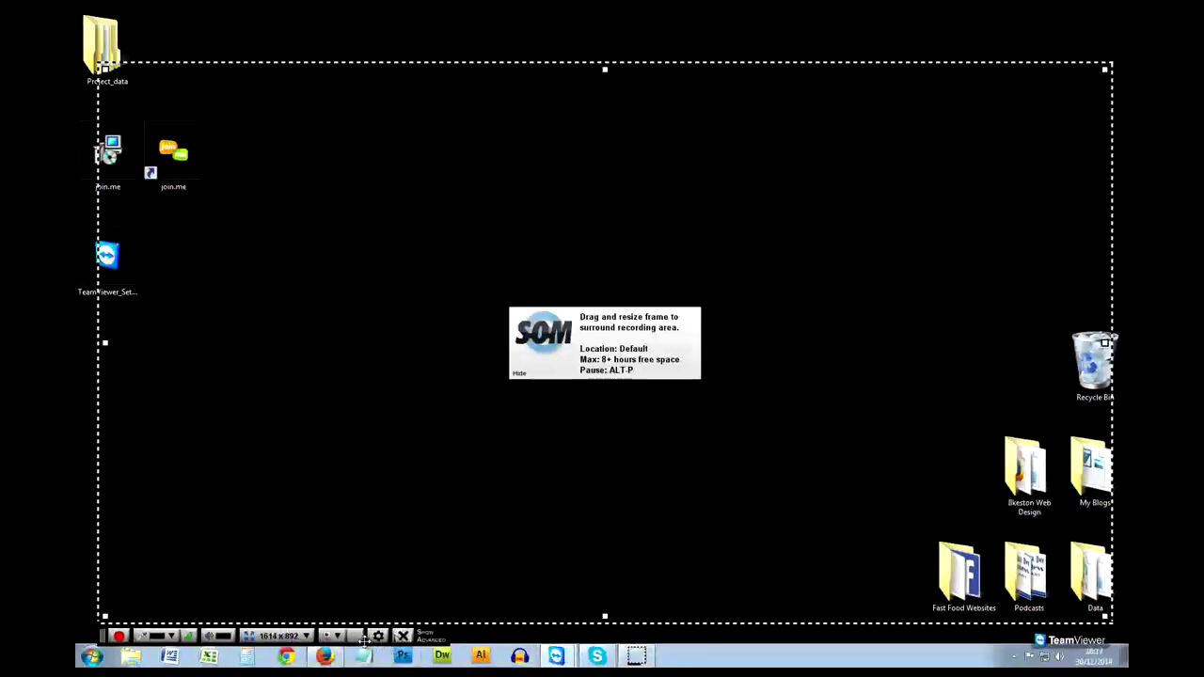
{"action": "left_click", "coordinate": [338, 637]}
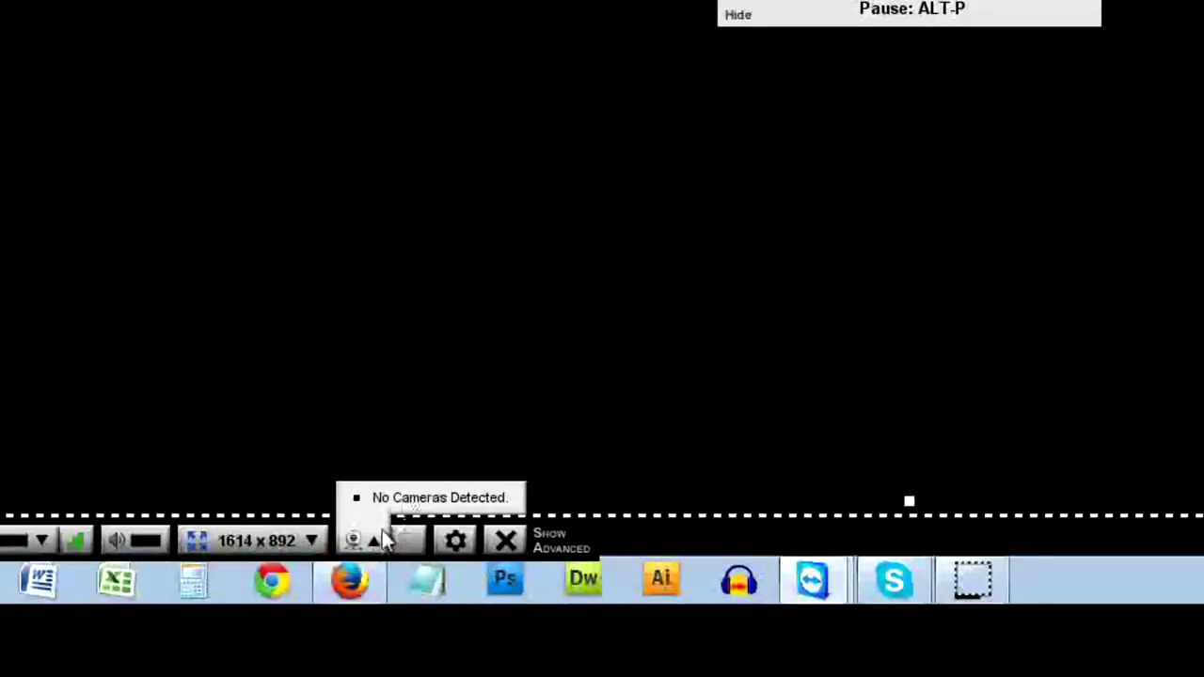
{"action": "left_click", "coordinate": [394, 501]}
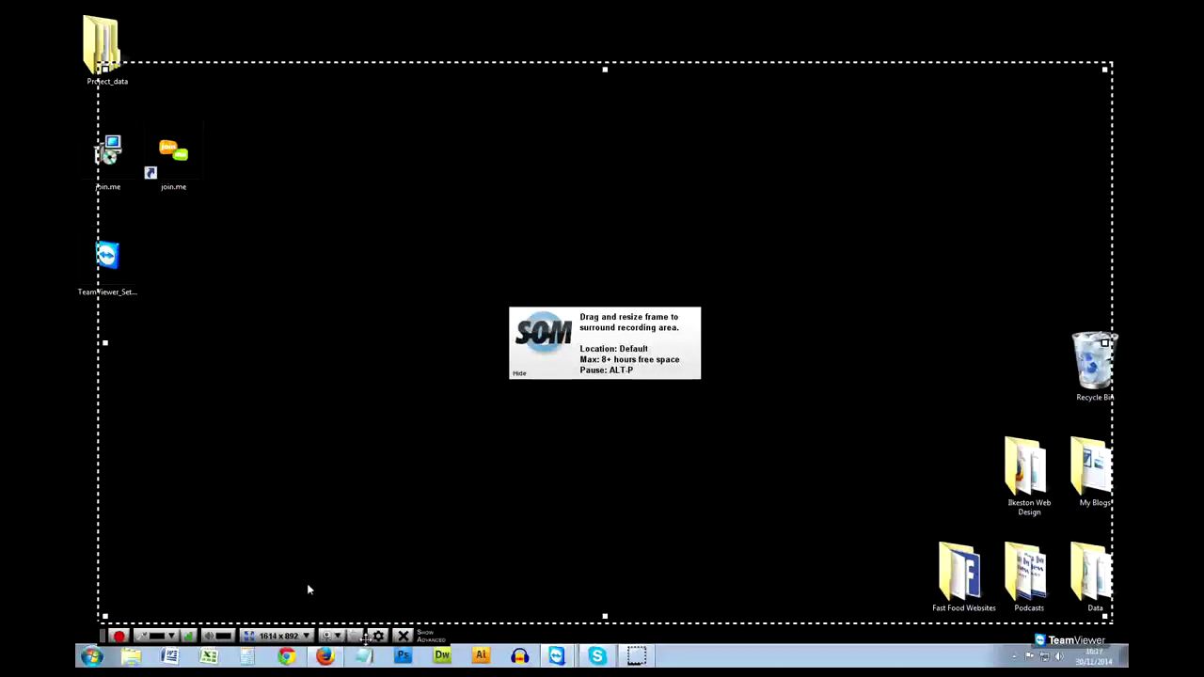
- Review the recorder's pause hotkey, count down, control bar and maximum record time options, and accept the settings
{"action": "left_click", "coordinate": [376, 636]}
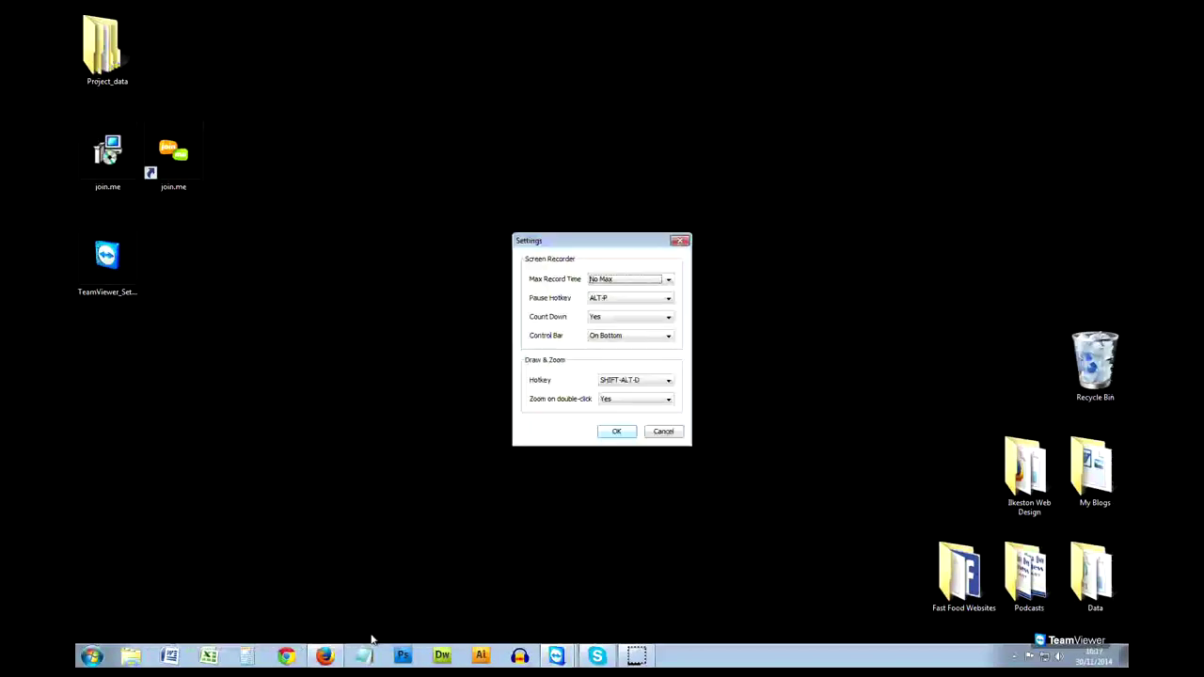
{"action": "left_click", "coordinate": [668, 298]}
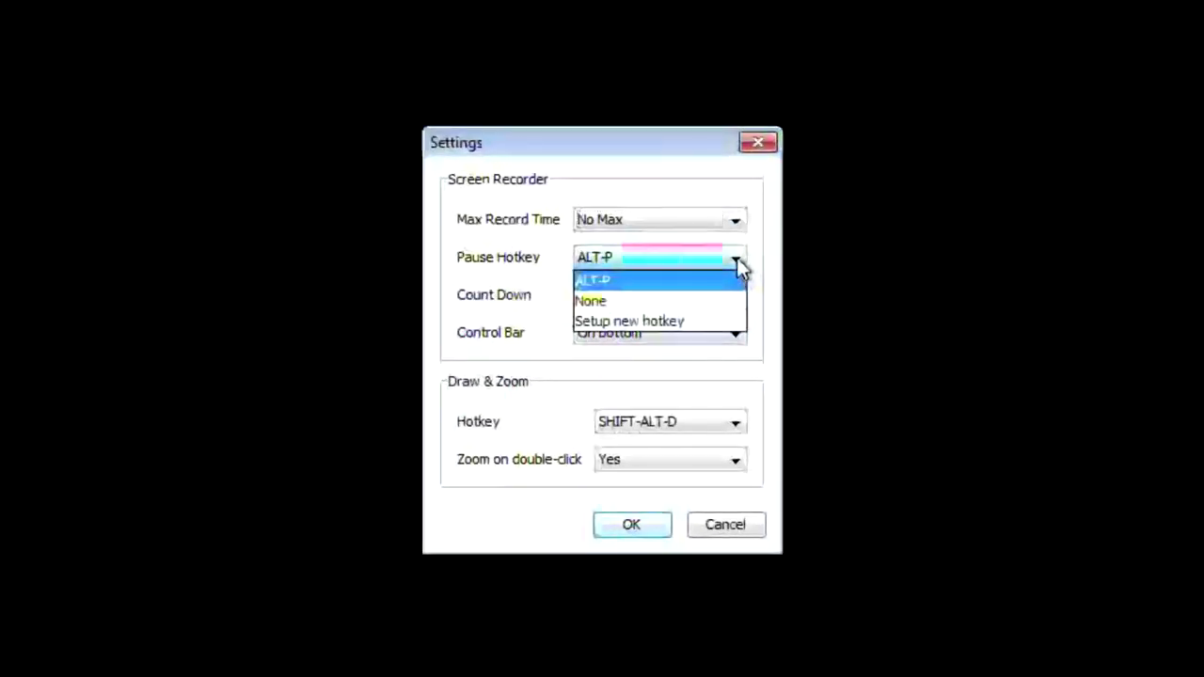
{"action": "left_click", "coordinate": [737, 259]}
{"action": "left_click", "coordinate": [731, 297]}
{"action": "left_click", "coordinate": [732, 297]}
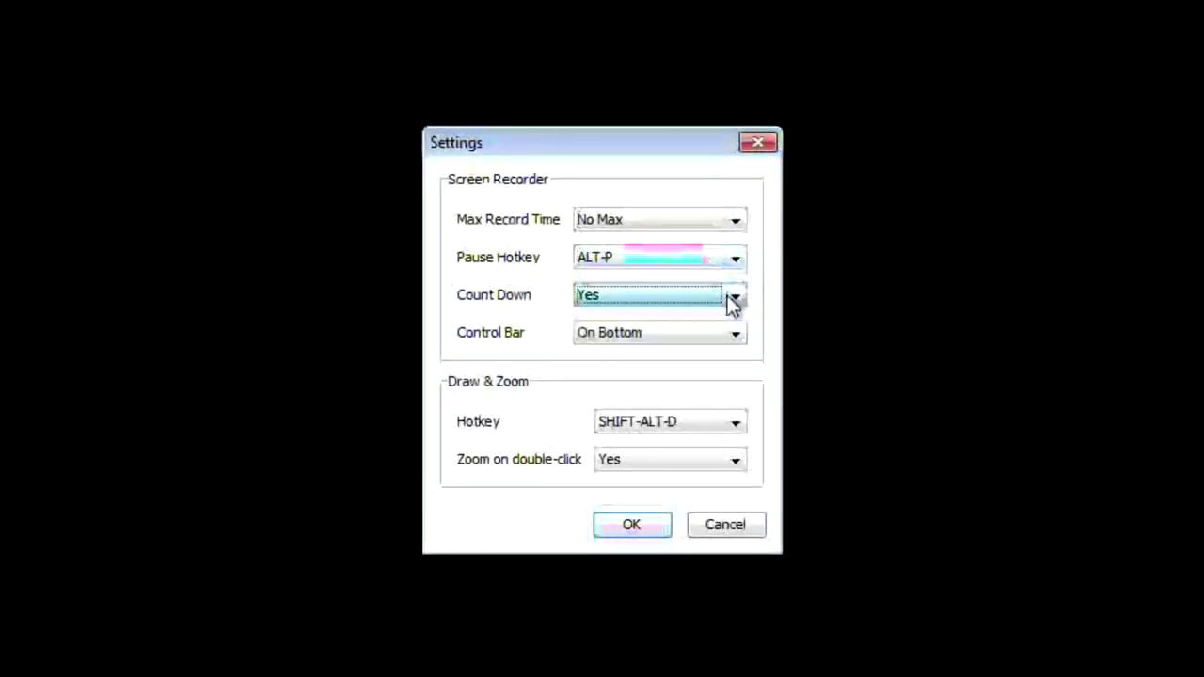
{"action": "left_click", "coordinate": [735, 335]}
{"action": "left_click", "coordinate": [735, 258]}
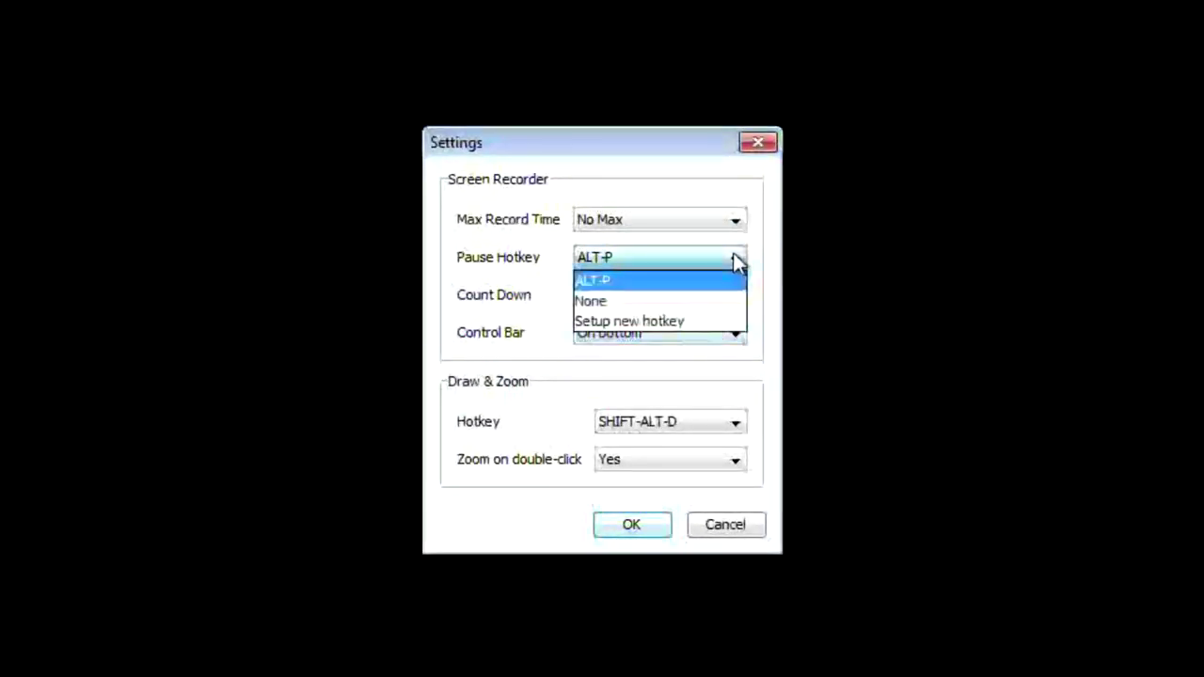
{"action": "left_click", "coordinate": [761, 274]}
{"action": "left_click", "coordinate": [737, 222]}
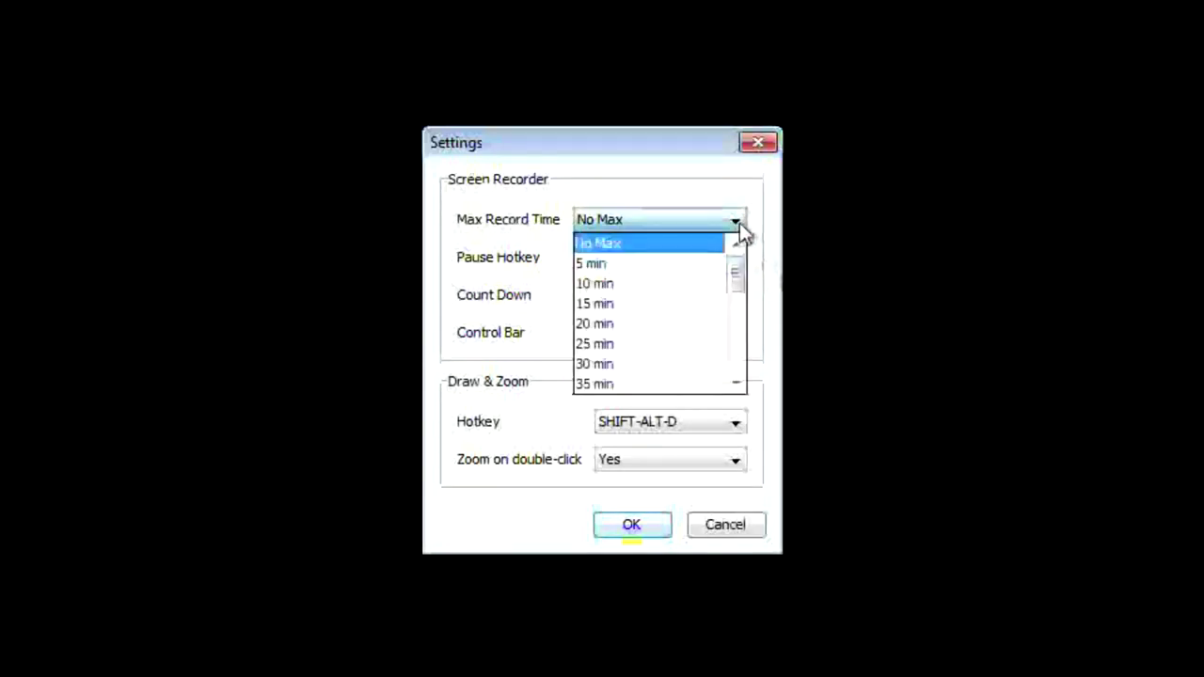
{"action": "left_click_drag", "start_coordinate": [743, 283], "coordinate": [739, 250]}
{"action": "left_click", "coordinate": [760, 254]}
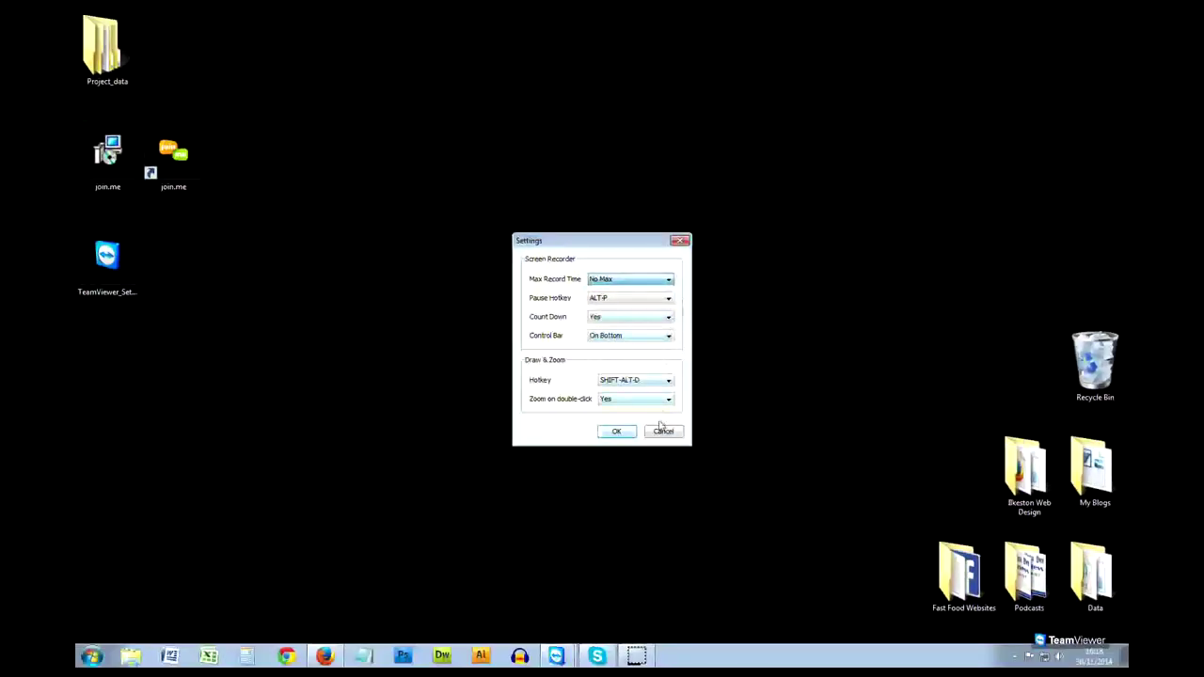
{"action": "left_click", "coordinate": [617, 431]}
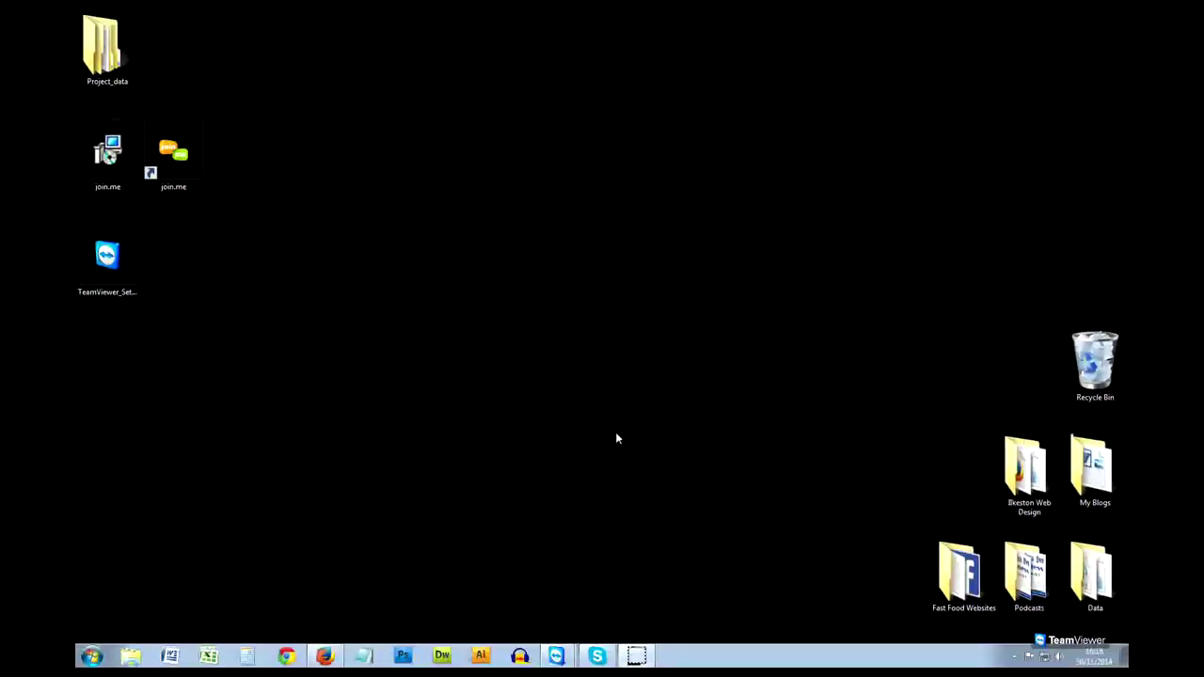
- Show the advanced recording controls and choose 10 fps max (default) as the frame rate
{"action": "left_click", "coordinate": [430, 636]}
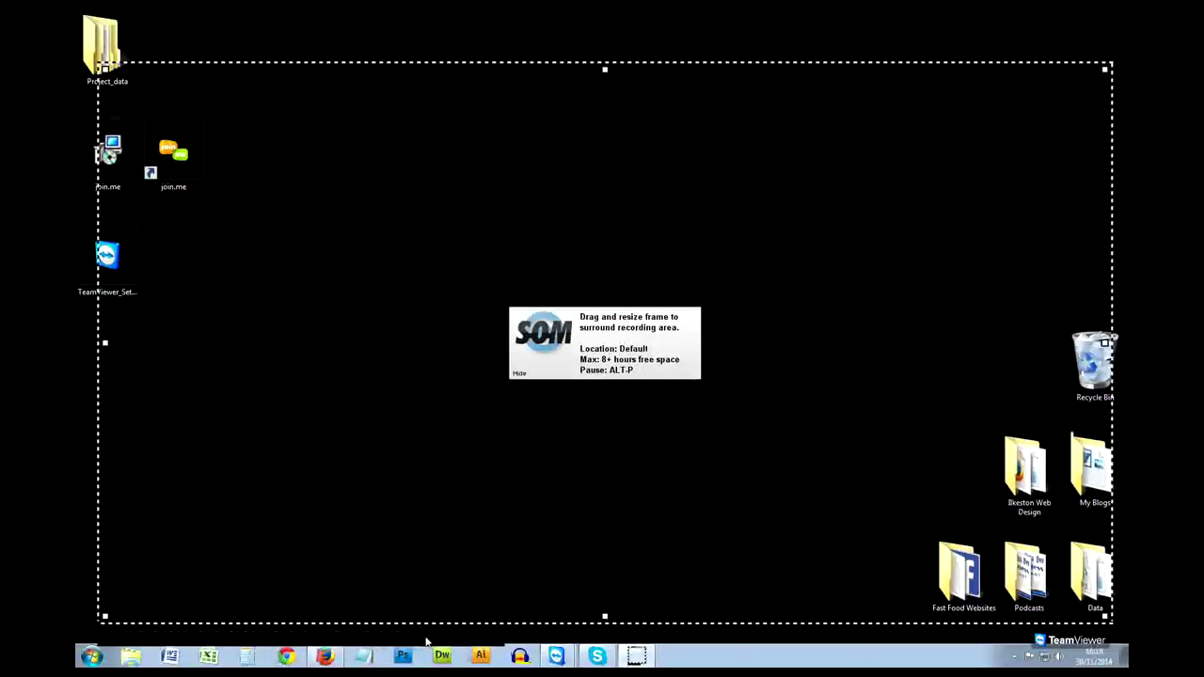
{"action": "left_click", "coordinate": [373, 638]}
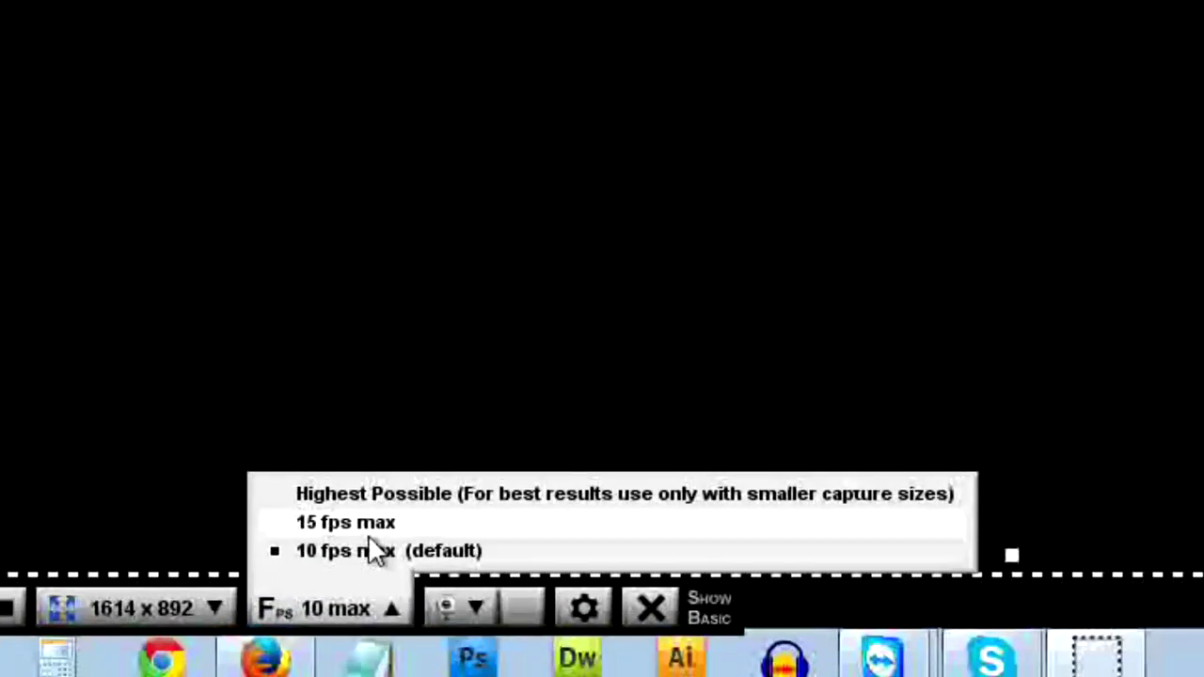
{"action": "left_click", "coordinate": [373, 550]}
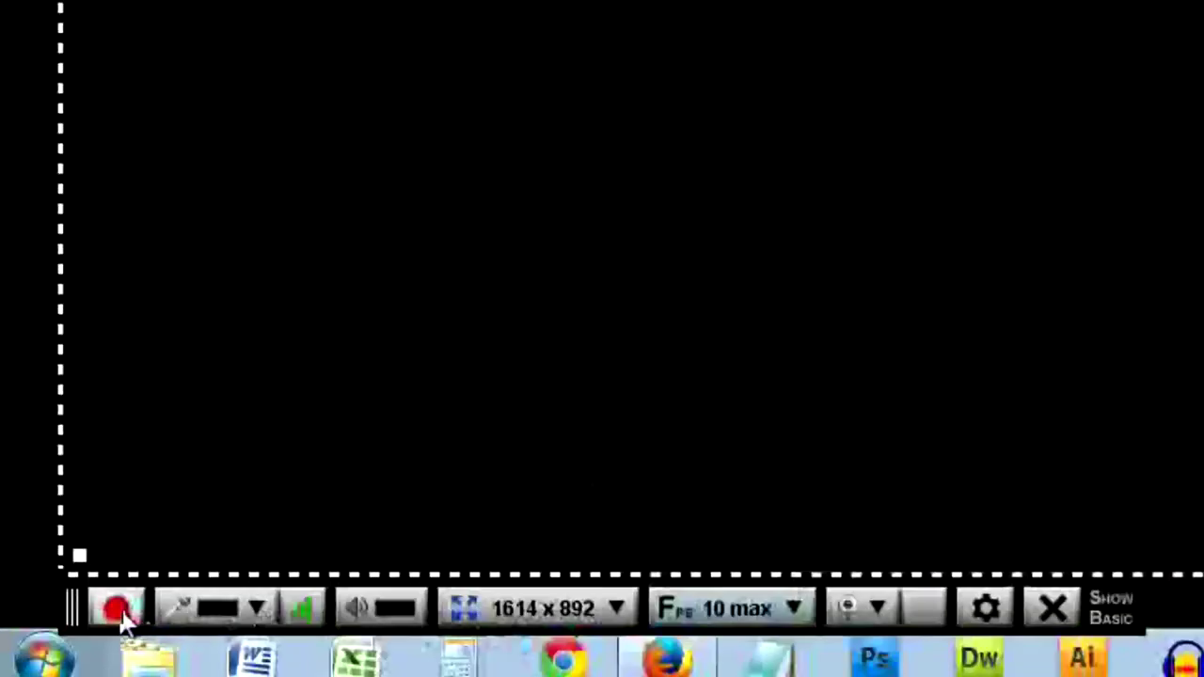
- Start the recording, turn on Draw & Zoom, and draw a red freehand line with a rough circle beside it
{"action": "left_click", "coordinate": [114, 610]}
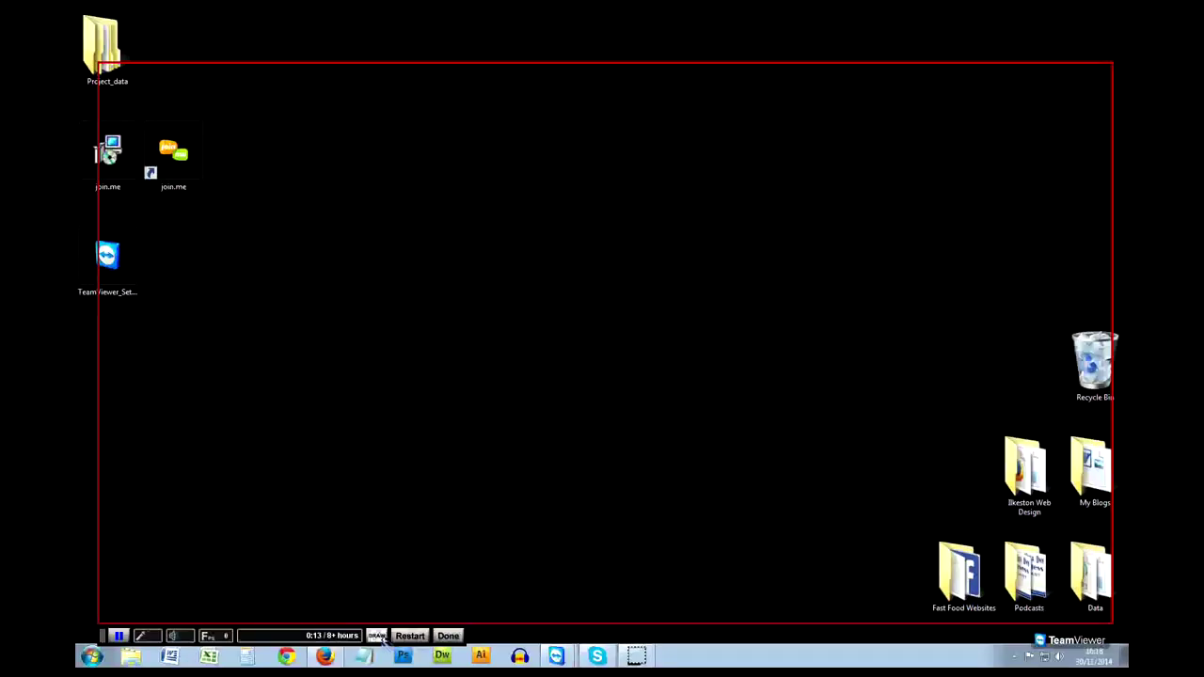
{"action": "left_click", "coordinate": [377, 637]}
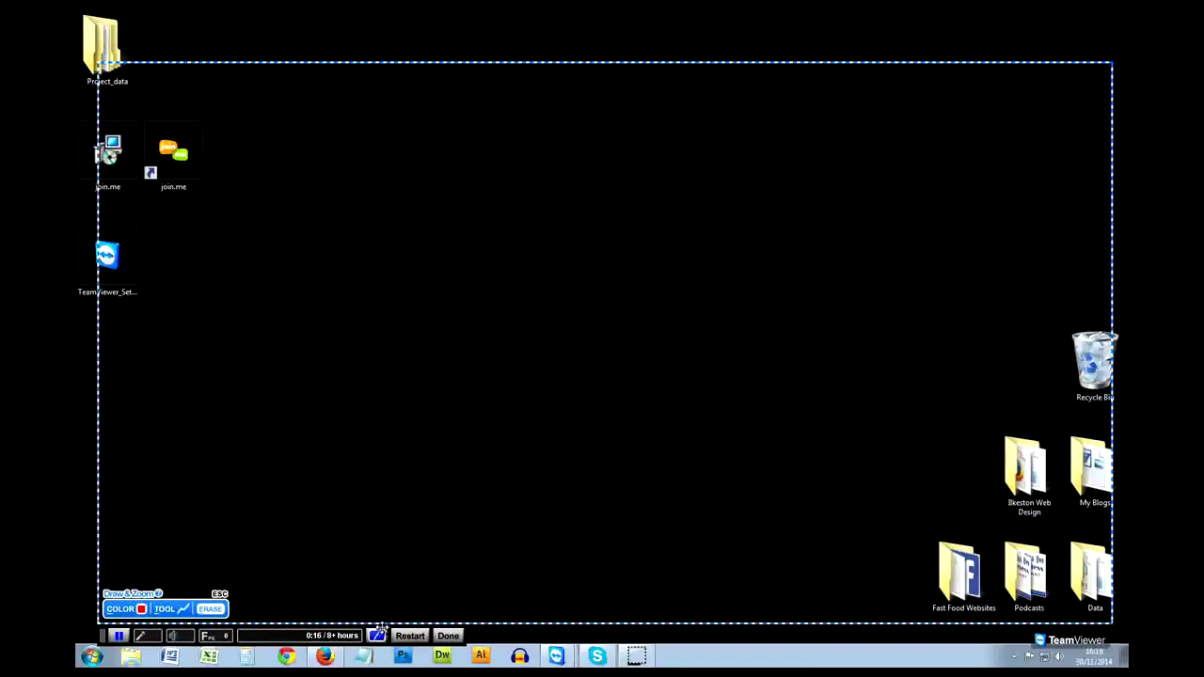
{"action": "left_click_drag", "start_coordinate": [332, 228], "coordinate": [488, 345]}
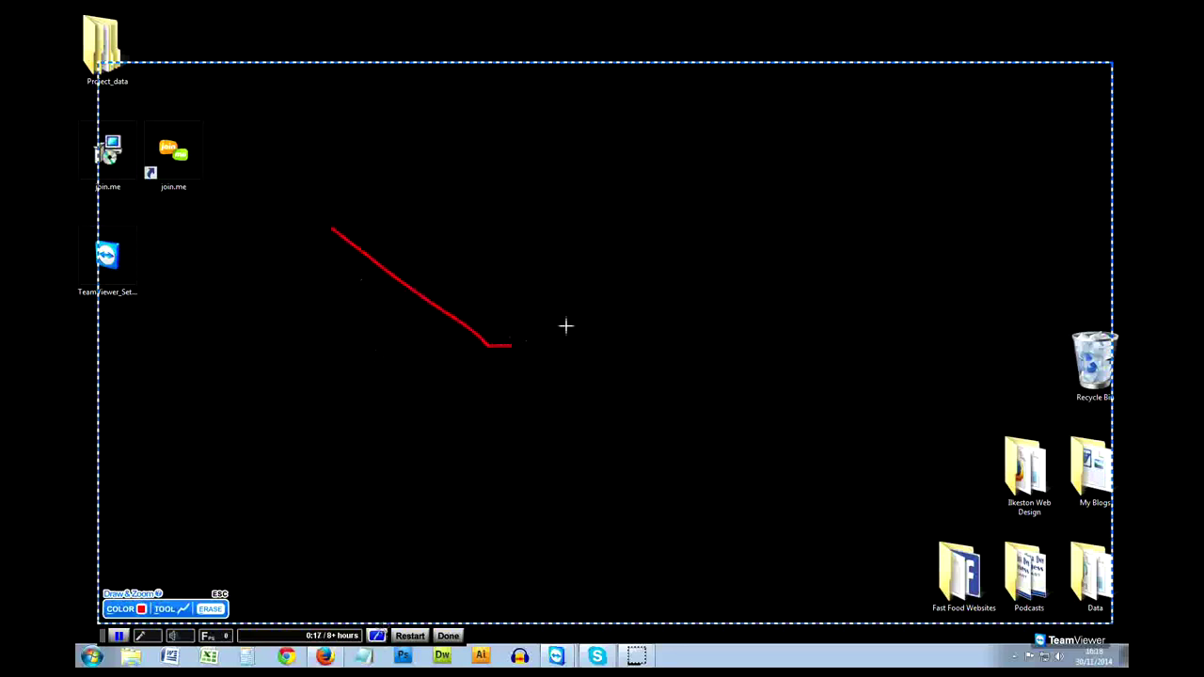
{"action": "mouse_move", "coordinate": [548, 240]}
{"action": "left_mouse_down"}
{"action": "mouse_move", "coordinate": [614, 137]}
{"action": "mouse_move", "coordinate": [546, 234]}
{"action": "left_mouse_up"}
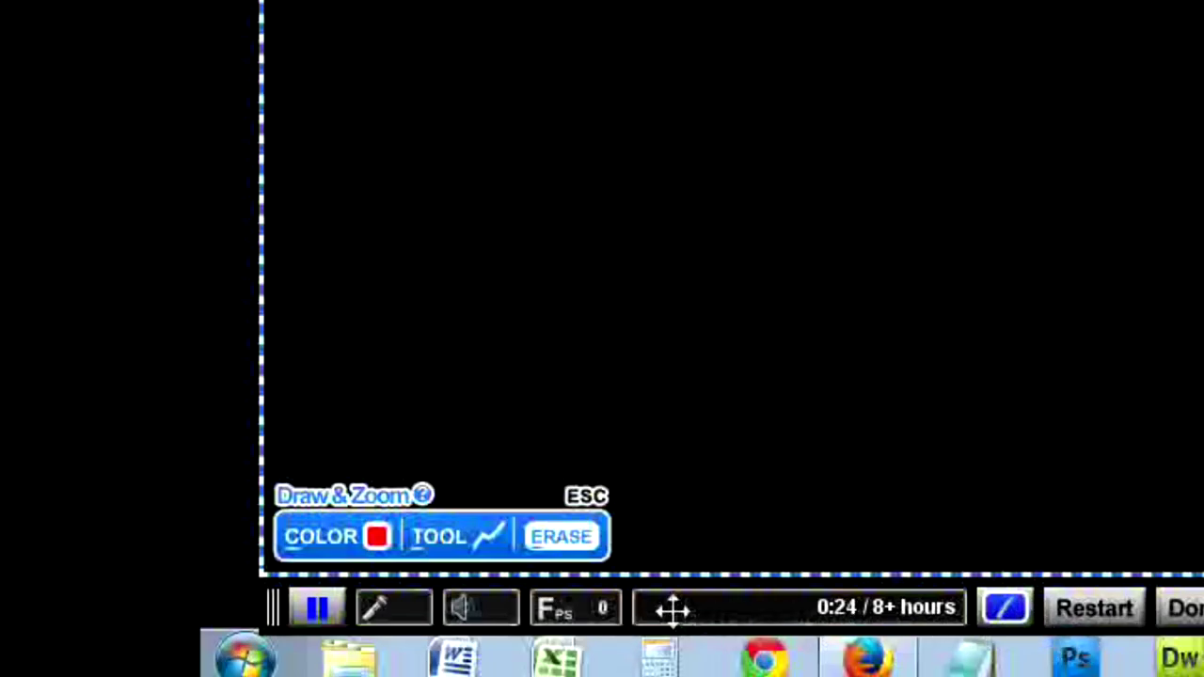
- Change the drawing colour to pink, sketch a freehand zigzag below the red shapes, and leave drawing mode
{"action": "left_click", "coordinate": [141, 609]}
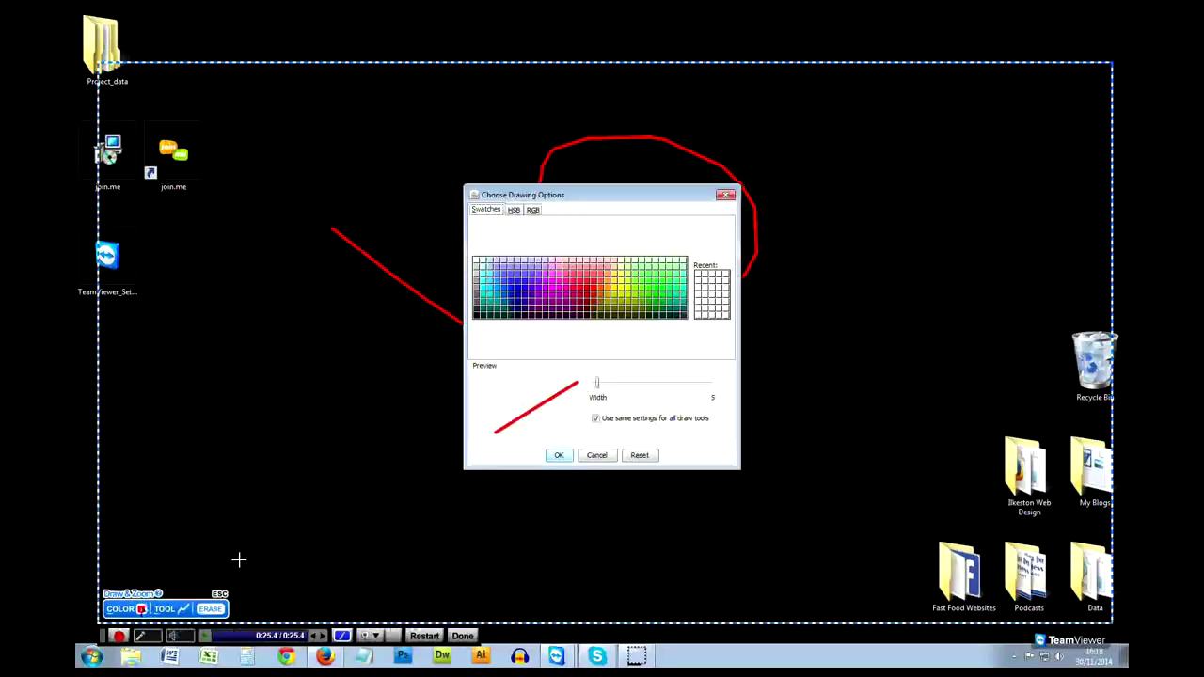
{"action": "left_click", "coordinate": [553, 274]}
{"action": "left_click", "coordinate": [559, 455]}
{"action": "left_click_drag", "start_coordinate": [438, 443], "coordinate": [771, 428]}
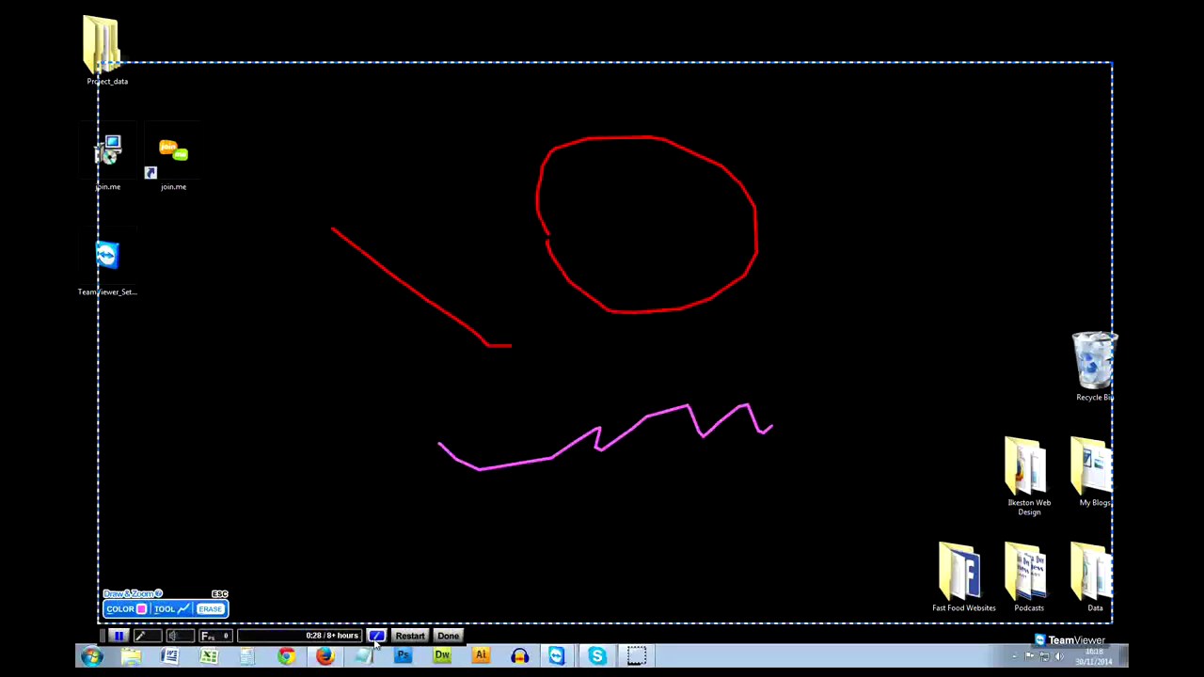
{"action": "left_click", "coordinate": [376, 636]}
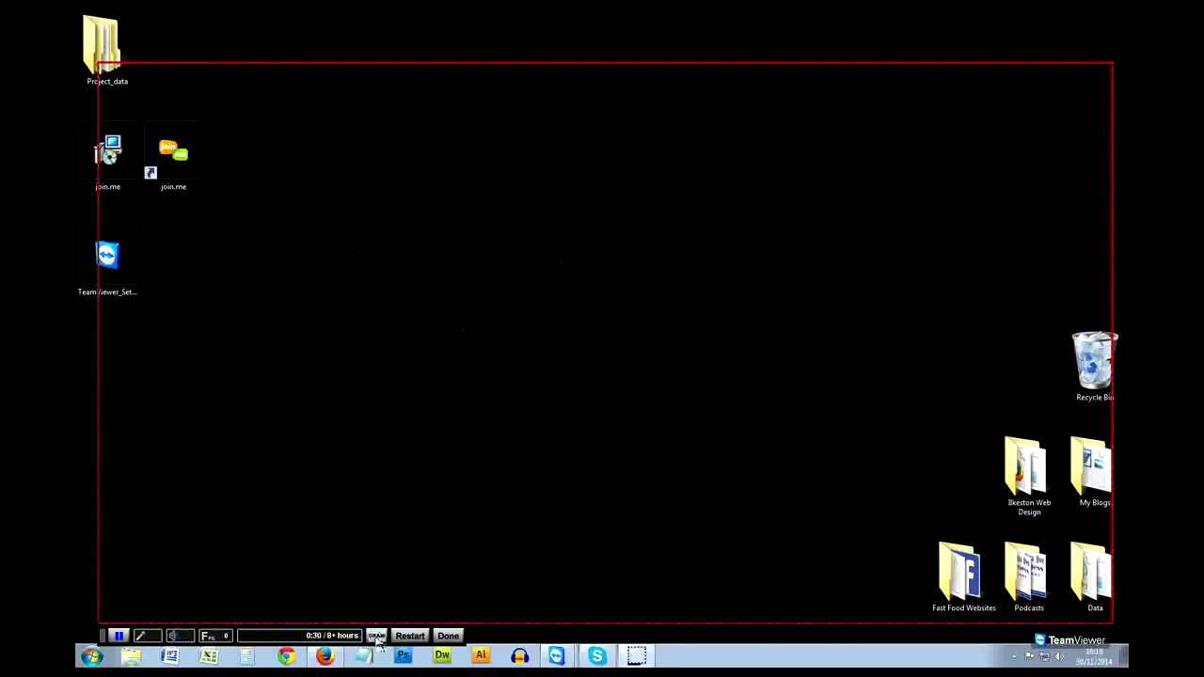
- Turn drawing mode back on and sketch a few pink freehand strokes in the empty recording area
{"action": "left_click", "coordinate": [377, 637]}
{"action": "left_click", "coordinate": [376, 637]}
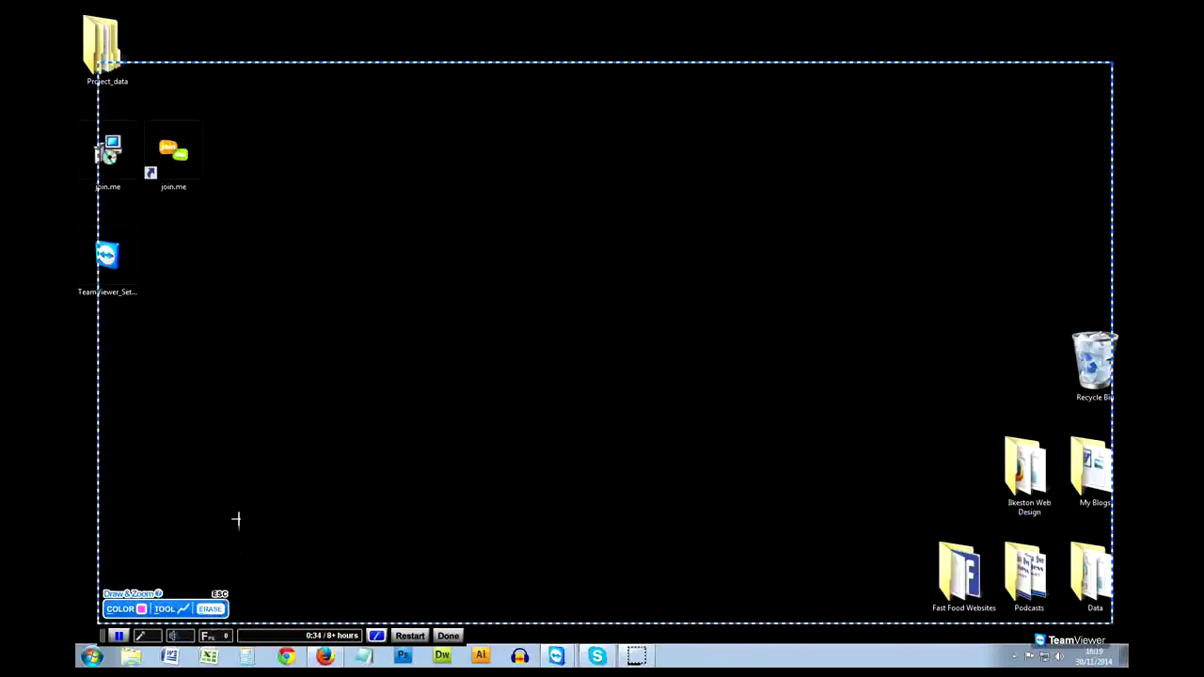
{"action": "mouse_move", "coordinate": [288, 351]}
{"action": "left_mouse_down"}
{"action": "mouse_move", "coordinate": [308, 422]}
{"action": "mouse_move", "coordinate": [338, 438]}
{"action": "mouse_move", "coordinate": [404, 417]}
{"action": "left_mouse_up"}
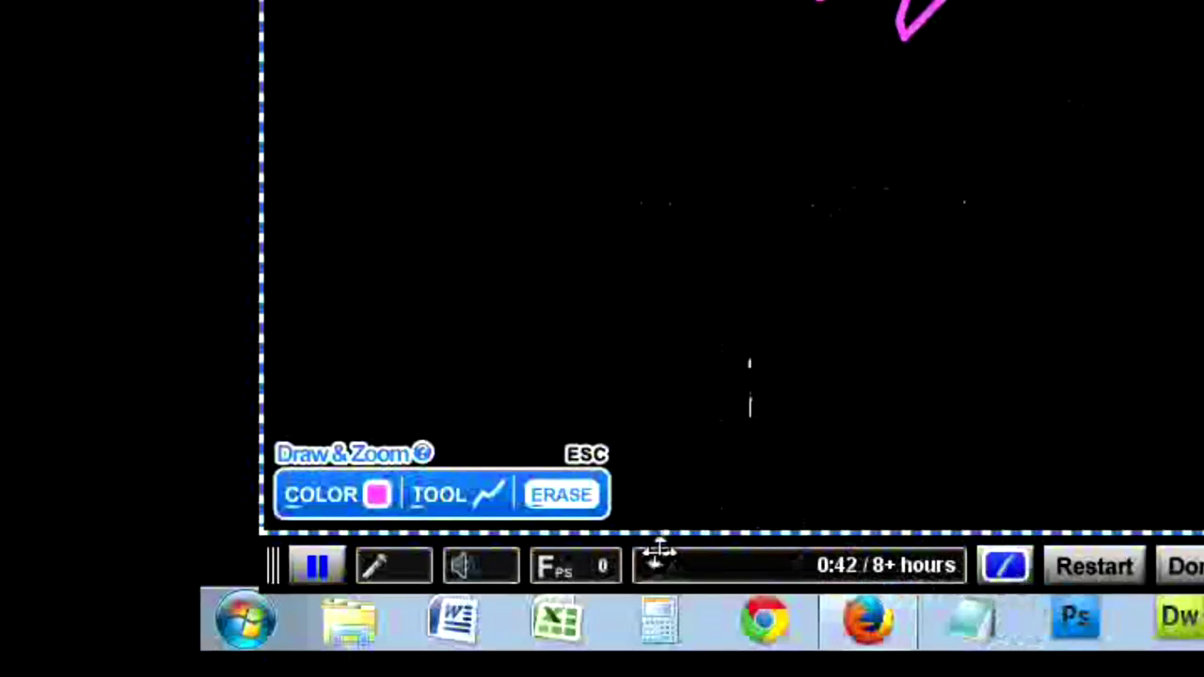
- Draw two pink rectangles with the Box tool, a larger one beside the freehand strokes and a smaller one below it
{"action": "left_click", "coordinate": [485, 500]}
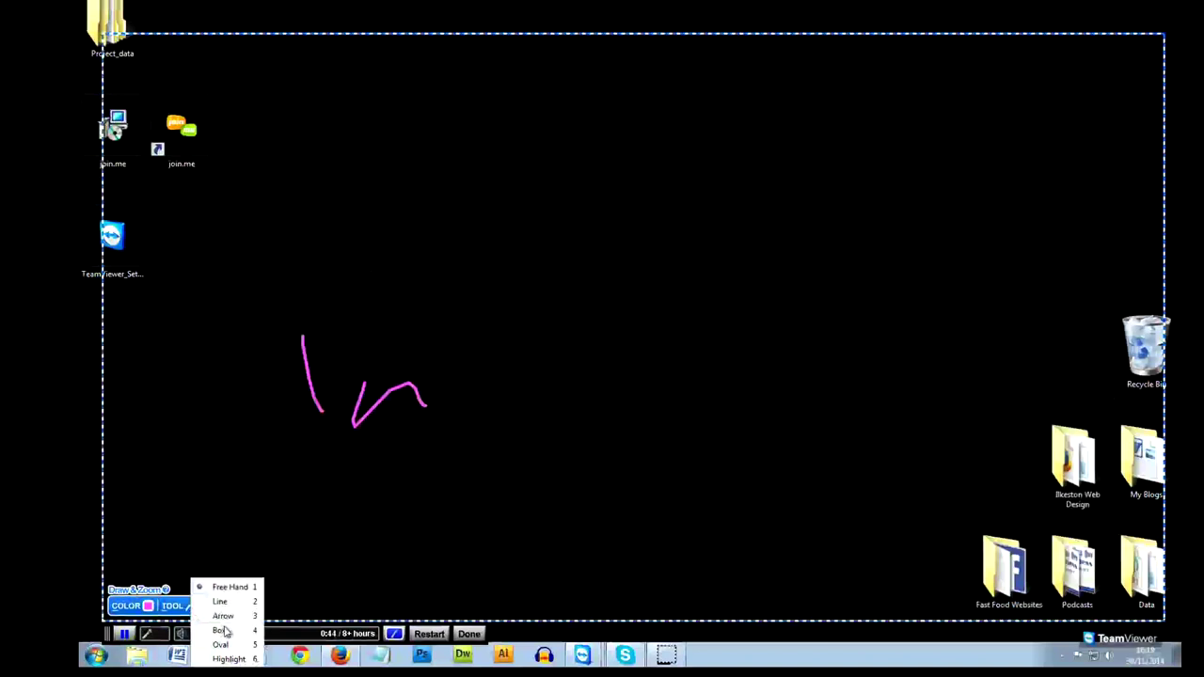
{"action": "left_click", "coordinate": [226, 630]}
{"action": "mouse_move", "coordinate": [458, 236]}
{"action": "left_mouse_down"}
{"action": "mouse_move", "coordinate": [599, 343]}
{"action": "mouse_move", "coordinate": [727, 414]}
{"action": "left_mouse_up"}
{"action": "mouse_move", "coordinate": [595, 448]}
{"action": "left_mouse_down"}
{"action": "mouse_move", "coordinate": [810, 577]}
{"action": "mouse_move", "coordinate": [793, 588]}
{"action": "left_mouse_up"}
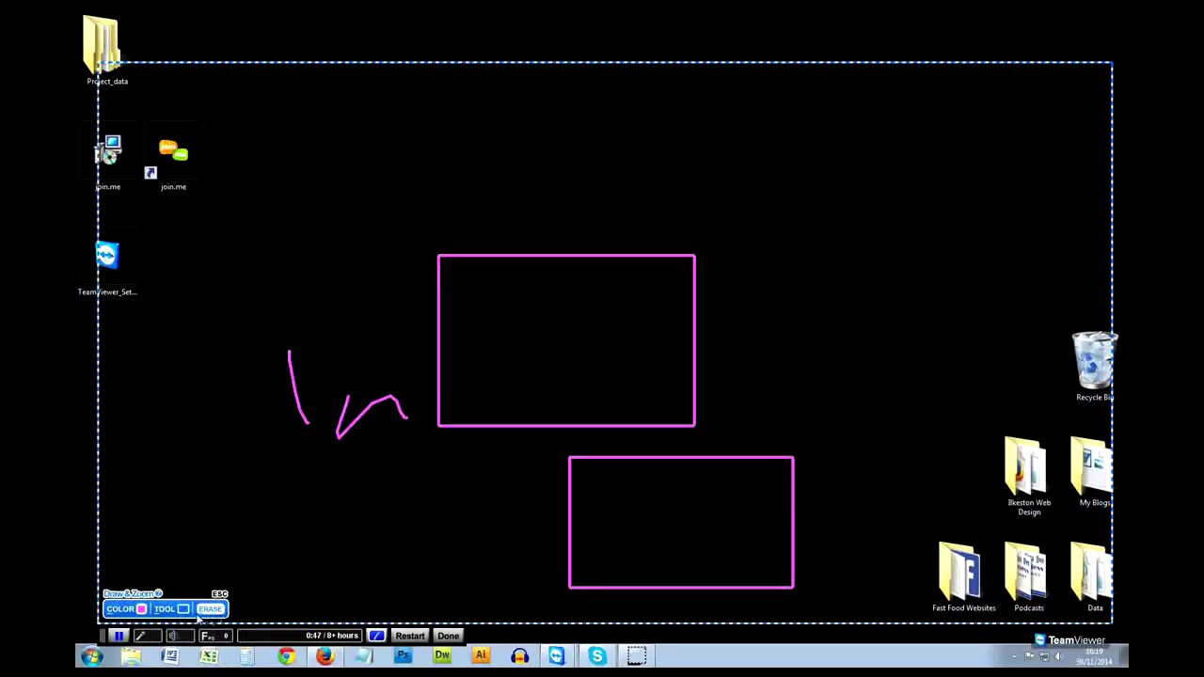
- Draw three pink arrows with the Arrow tool, two above the larger rectangle and one pointing towards it
{"action": "left_click", "coordinate": [182, 609]}
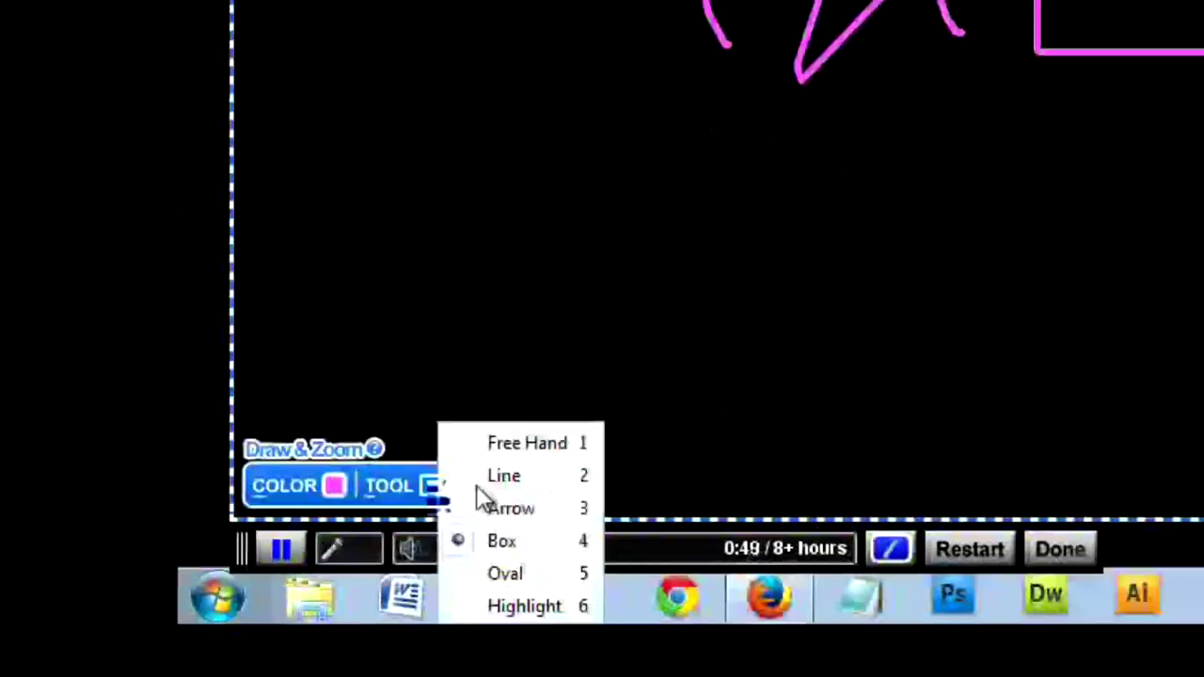
{"action": "left_click", "coordinate": [507, 508]}
{"action": "left_click_drag", "start_coordinate": [315, 275], "coordinate": [470, 172]}
{"action": "left_click_drag", "start_coordinate": [605, 190], "coordinate": [840, 177]}
{"action": "left_click_drag", "start_coordinate": [906, 266], "coordinate": [807, 306]}
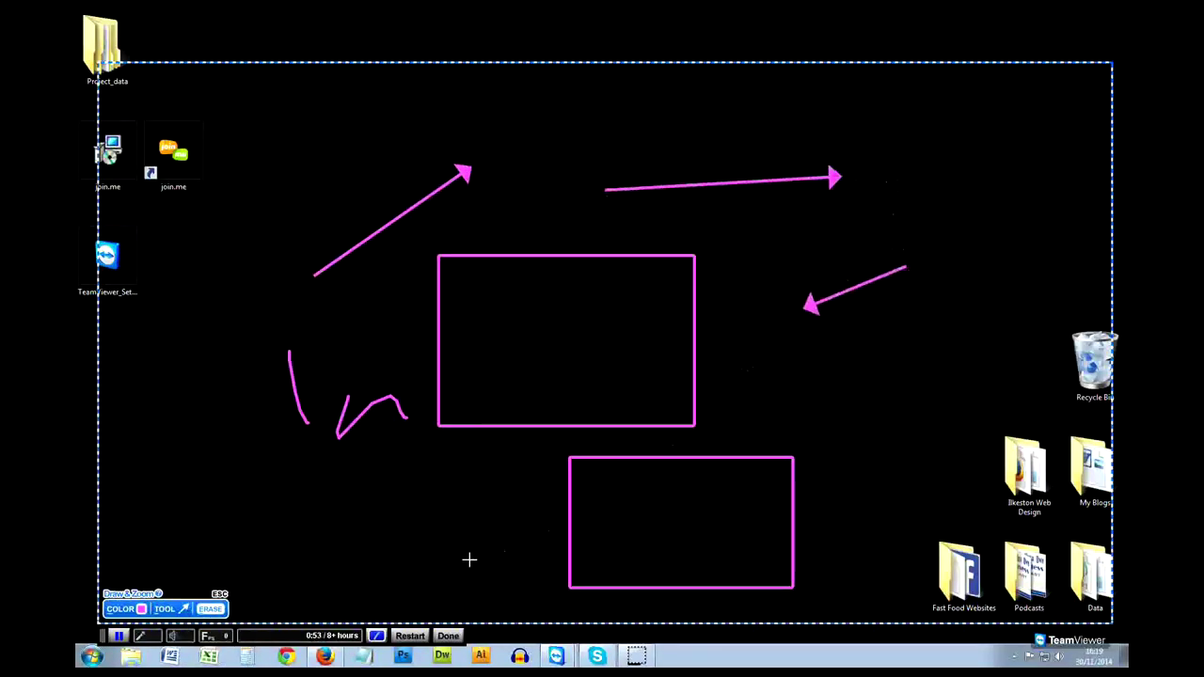
- Draw a pink oval around the freehand strokes with the Oval tool
{"action": "left_click", "coordinate": [178, 615]}
{"action": "left_click", "coordinate": [216, 647]}
{"action": "left_click_drag", "start_coordinate": [203, 367], "coordinate": [393, 486]}
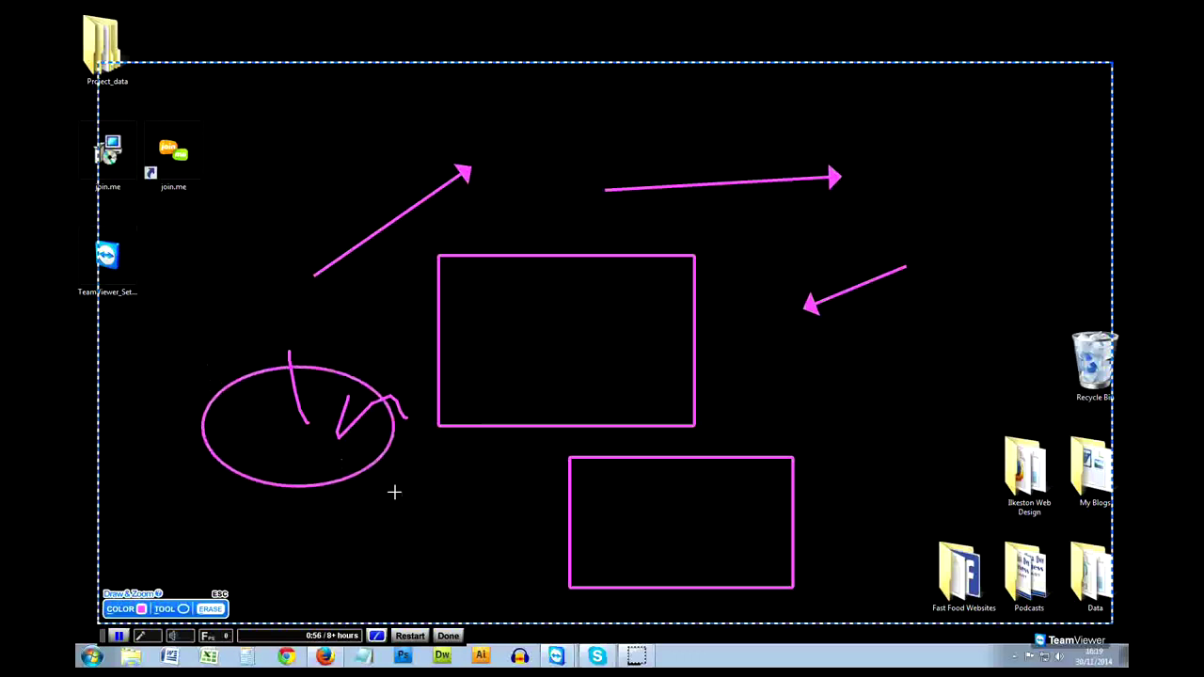
- Highlight four areas with the Highlight tool: beside the smaller rectangle, over the larger rectangle's corner, around the join.me shortcut and around the Fast Food Websites folder
{"action": "left_click", "coordinate": [185, 612]}
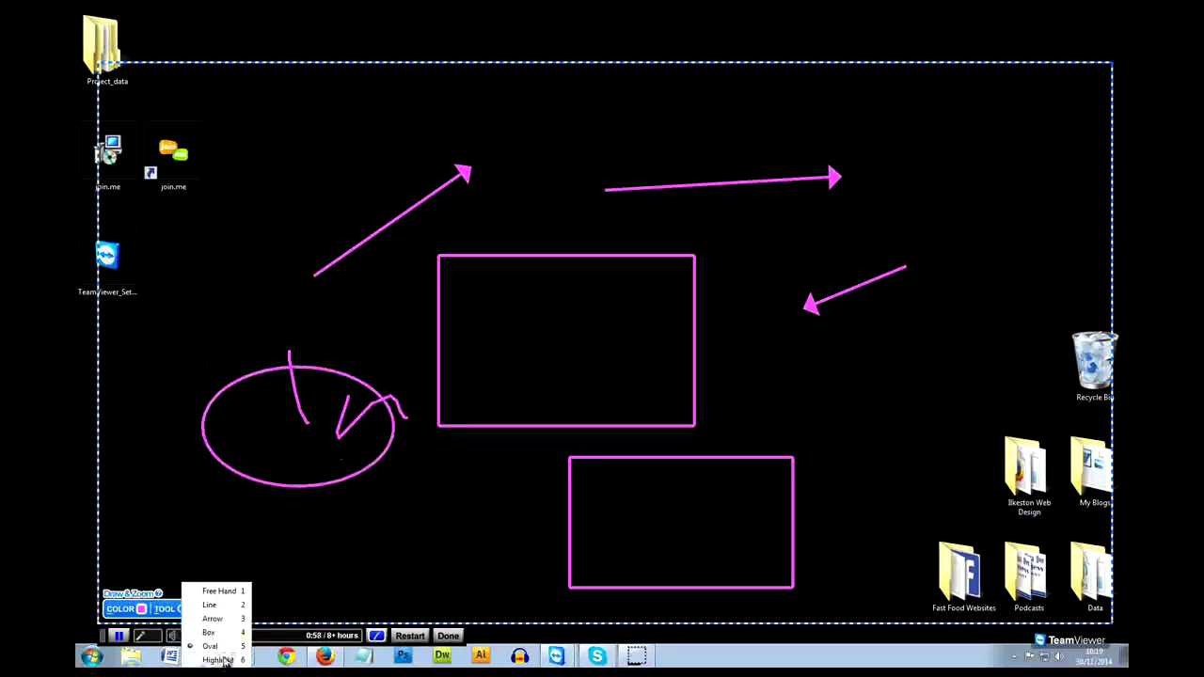
{"action": "left_click", "coordinate": [222, 660]}
{"action": "left_click_drag", "start_coordinate": [424, 481], "coordinate": [541, 549]}
{"action": "left_click_drag", "start_coordinate": [376, 220], "coordinate": [540, 328]}
{"action": "left_click_drag", "start_coordinate": [252, 110], "coordinate": [139, 202]}
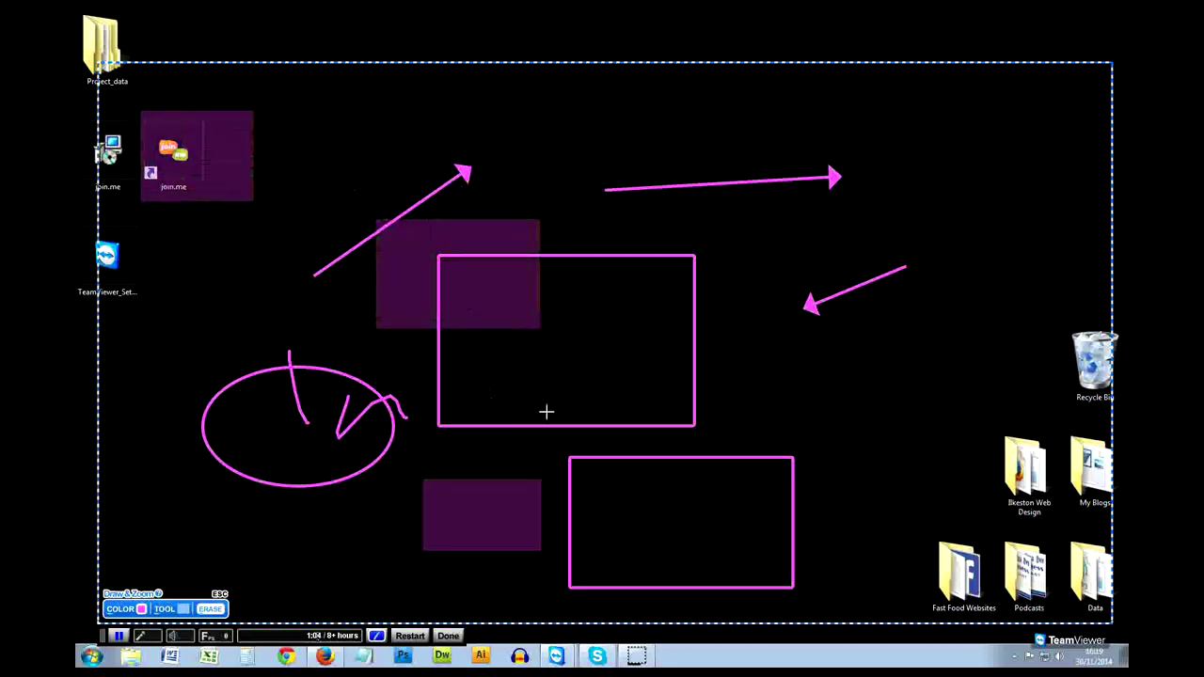
{"action": "left_click_drag", "start_coordinate": [916, 529], "coordinate": [985, 609]}
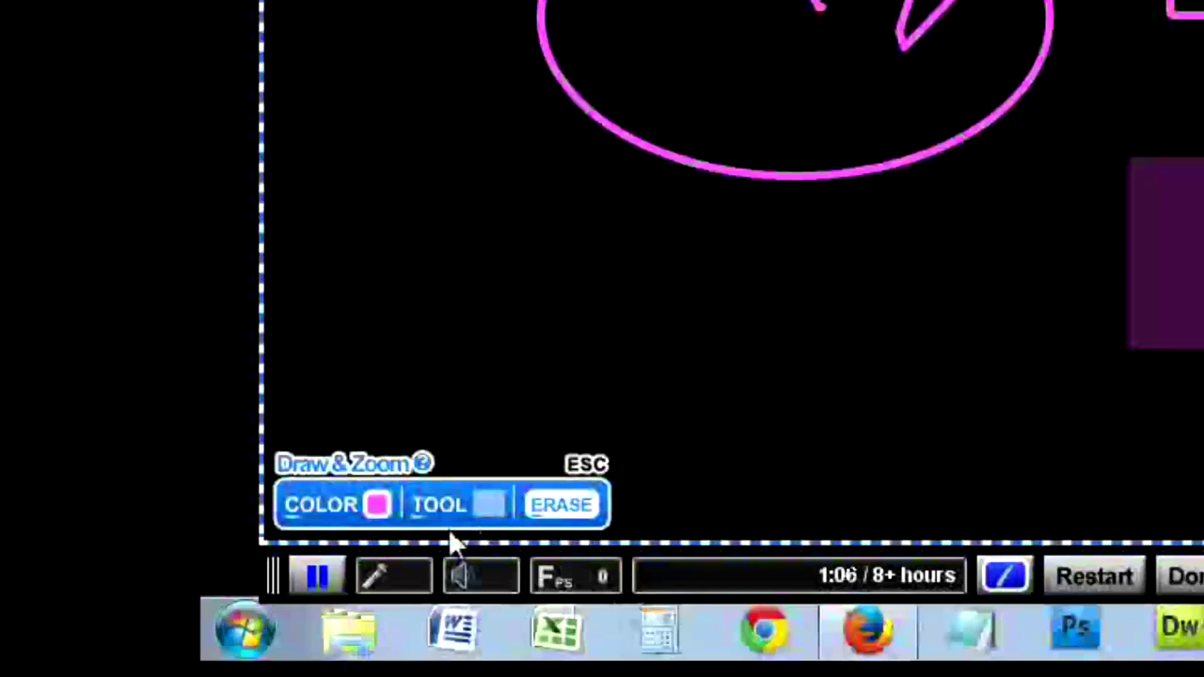
- Erase all the drawings from the recording area and finish the recording
{"action": "left_click", "coordinate": [562, 508]}
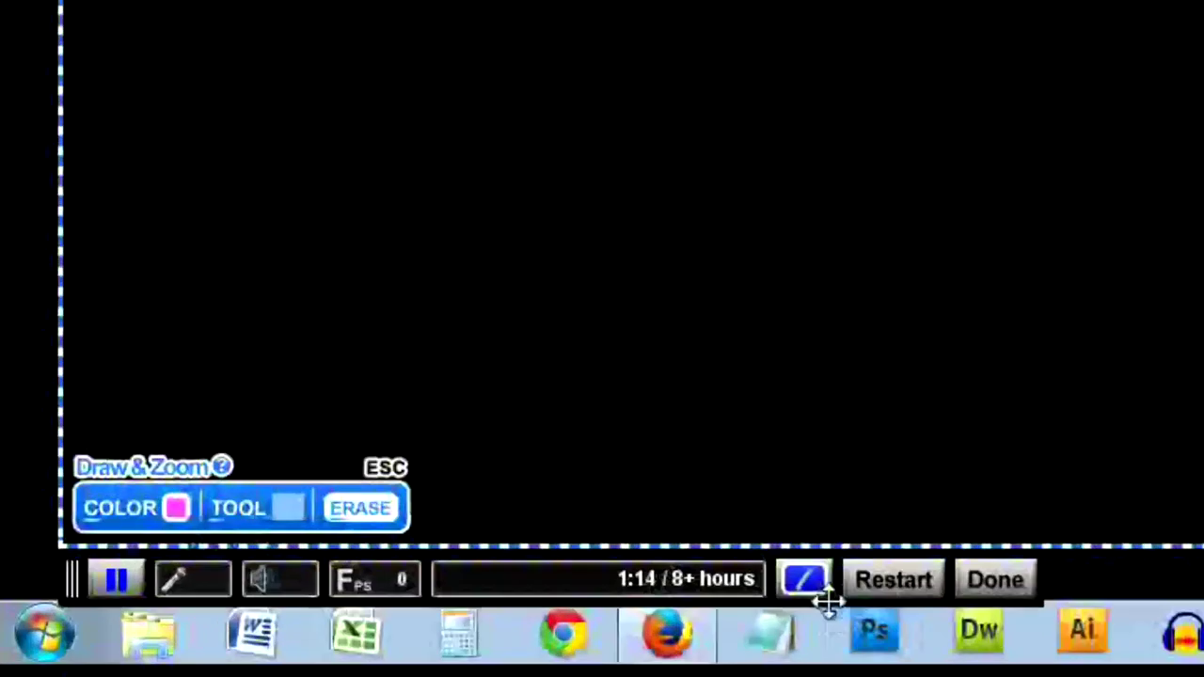
{"action": "left_click", "coordinate": [1008, 583]}
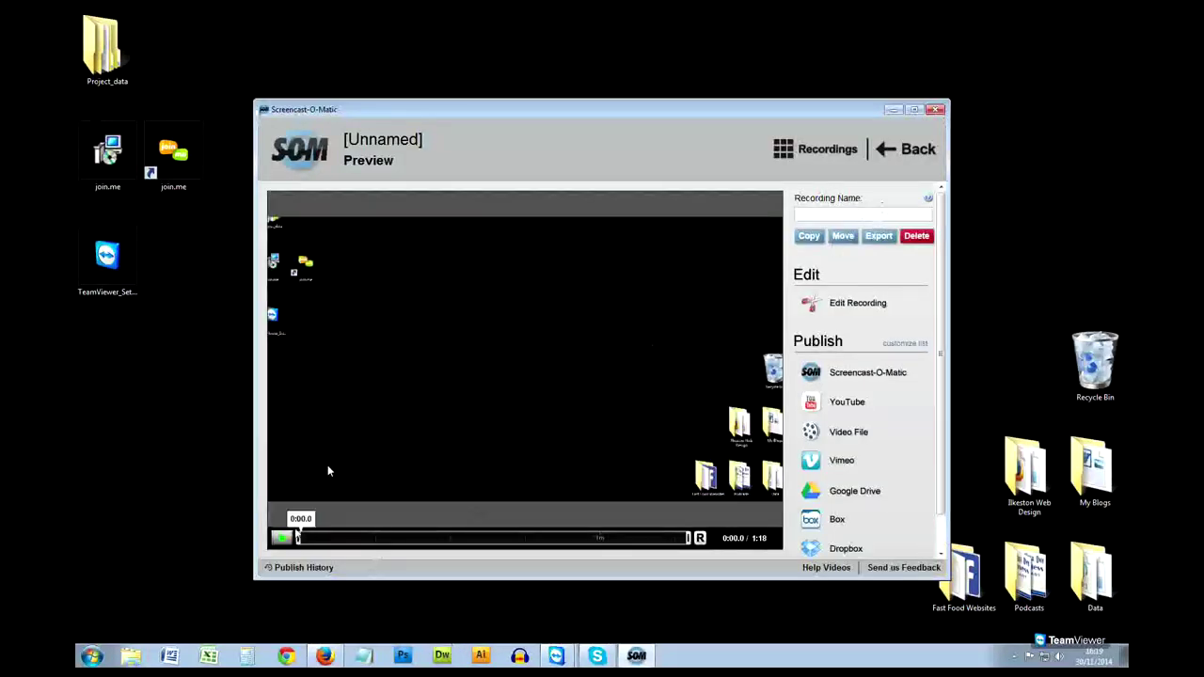
- Play the recording preview, skip ahead to 0:29.4, and enlarge the window to show the full list of publishing options
{"action": "left_click", "coordinate": [282, 539]}
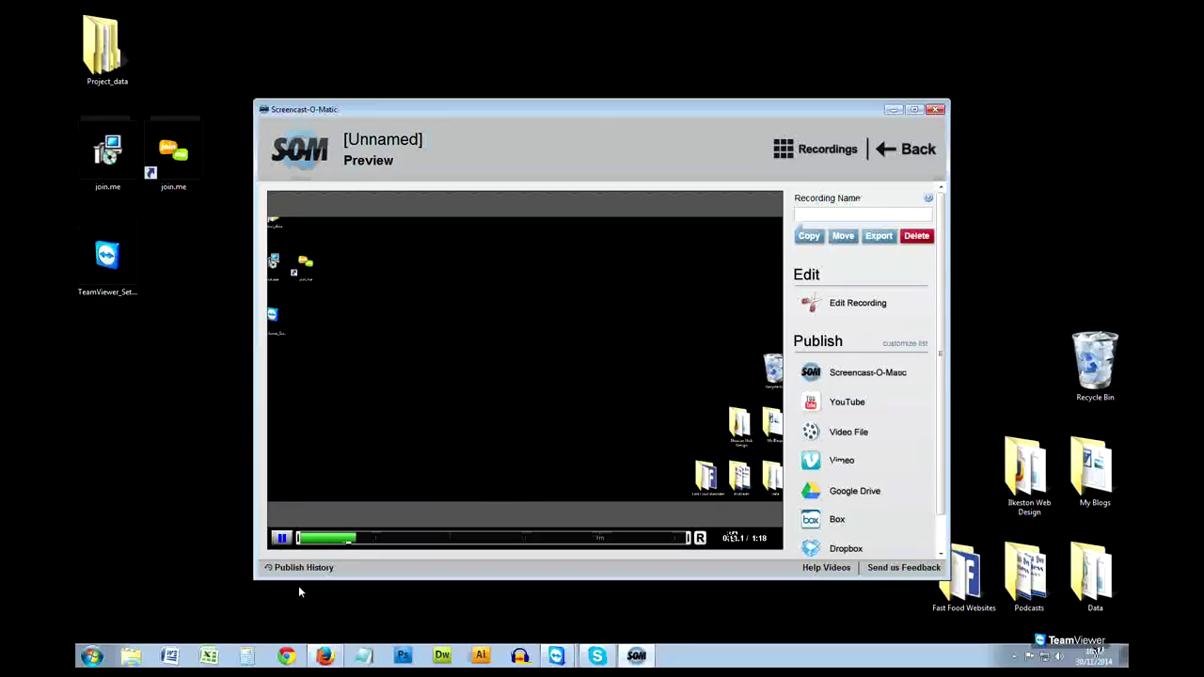
{"action": "left_click_drag", "start_coordinate": [354, 537], "coordinate": [446, 537]}
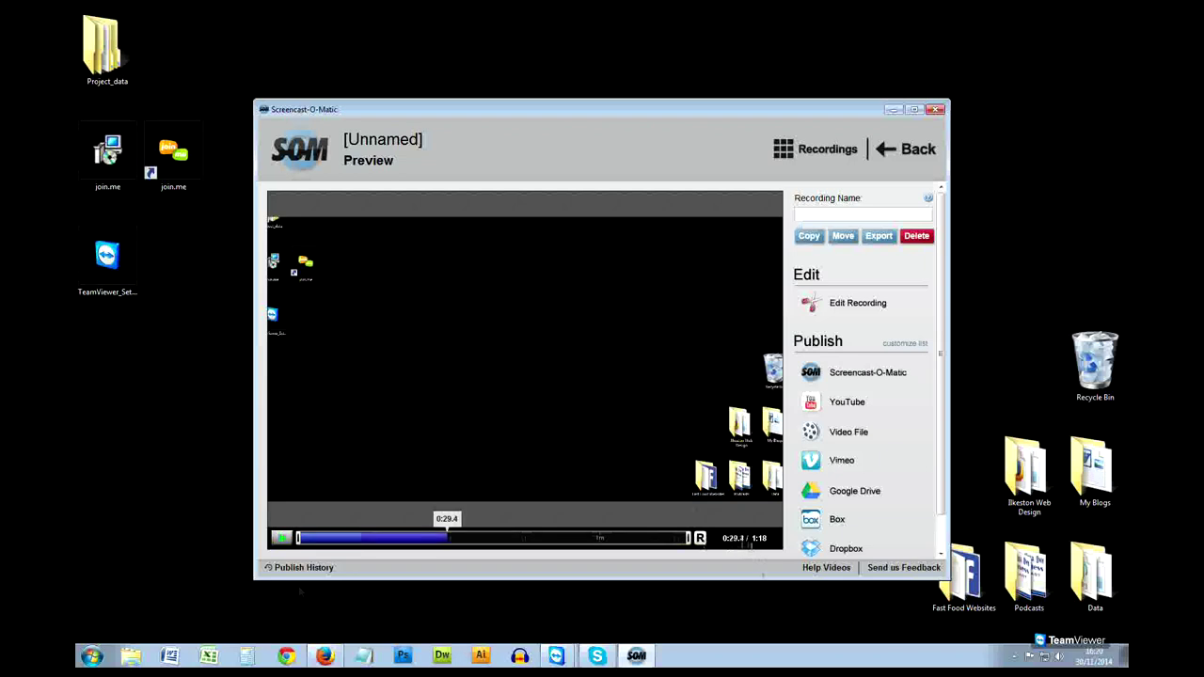
{"action": "left_click_drag", "start_coordinate": [629, 113], "coordinate": [605, 87]}
{"action": "left_click_drag", "start_coordinate": [926, 555], "coordinate": [931, 590]}
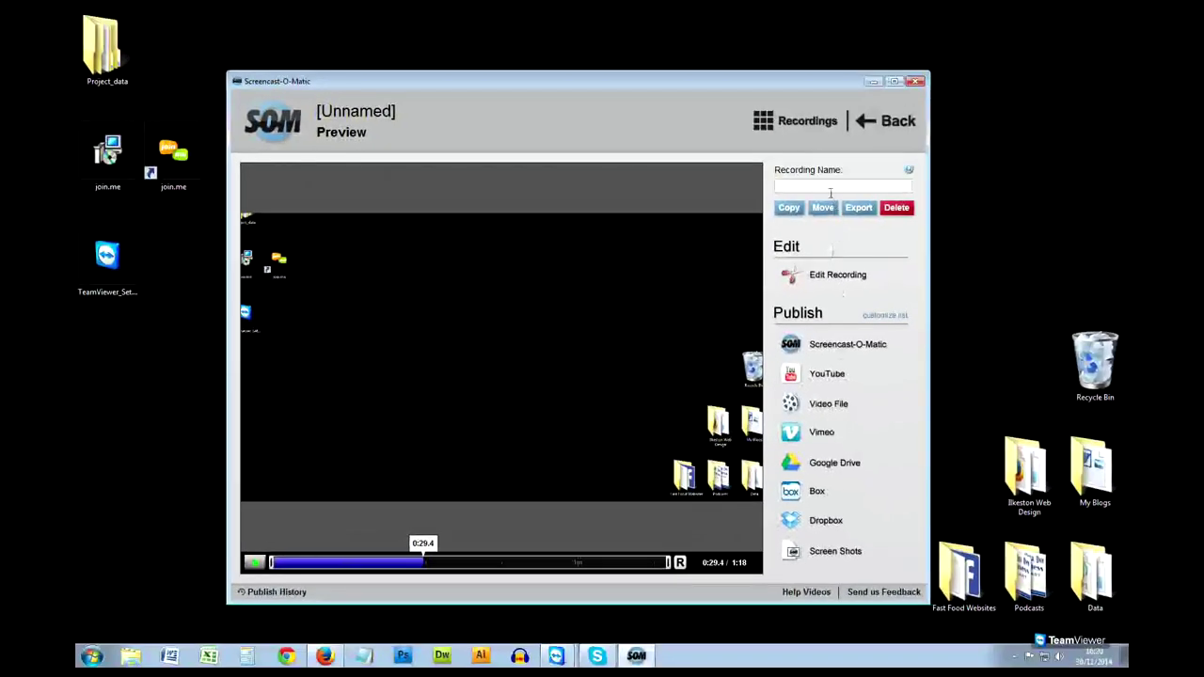
- Name the recording "Screencast-O-Matic Demo"
{"action": "left_click", "coordinate": [1029, 60]}
{"action": "type", "text": "Screen"}
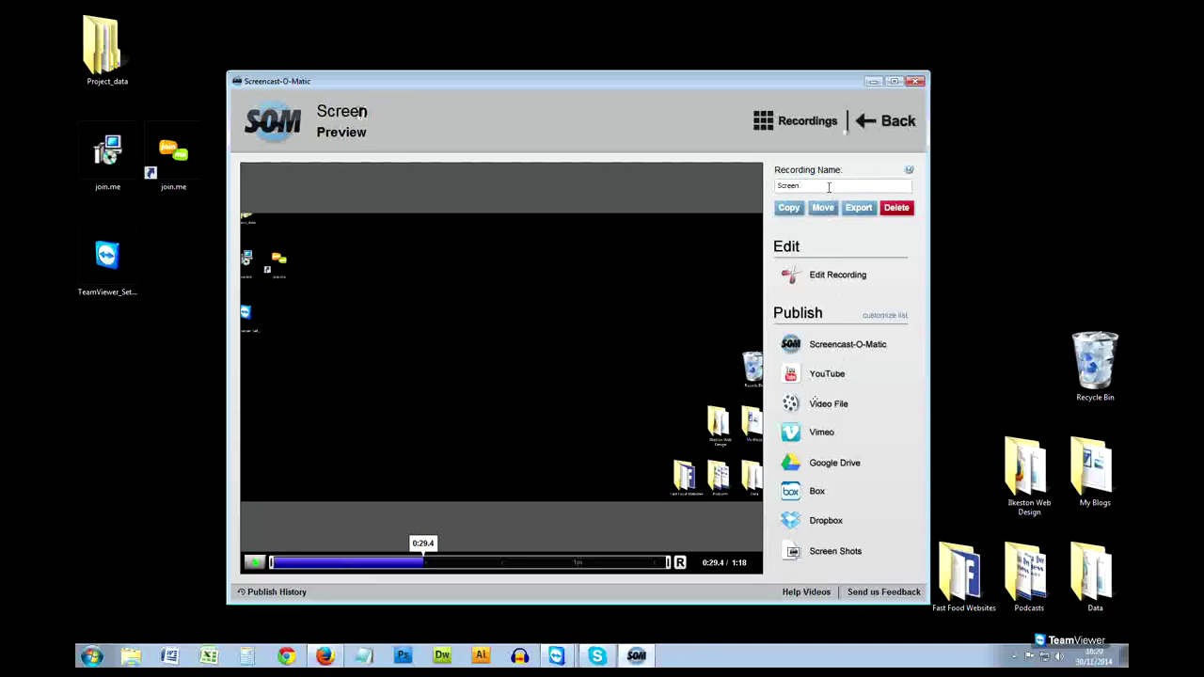
{"action": "type", "text": "cast-O-MAtic"}
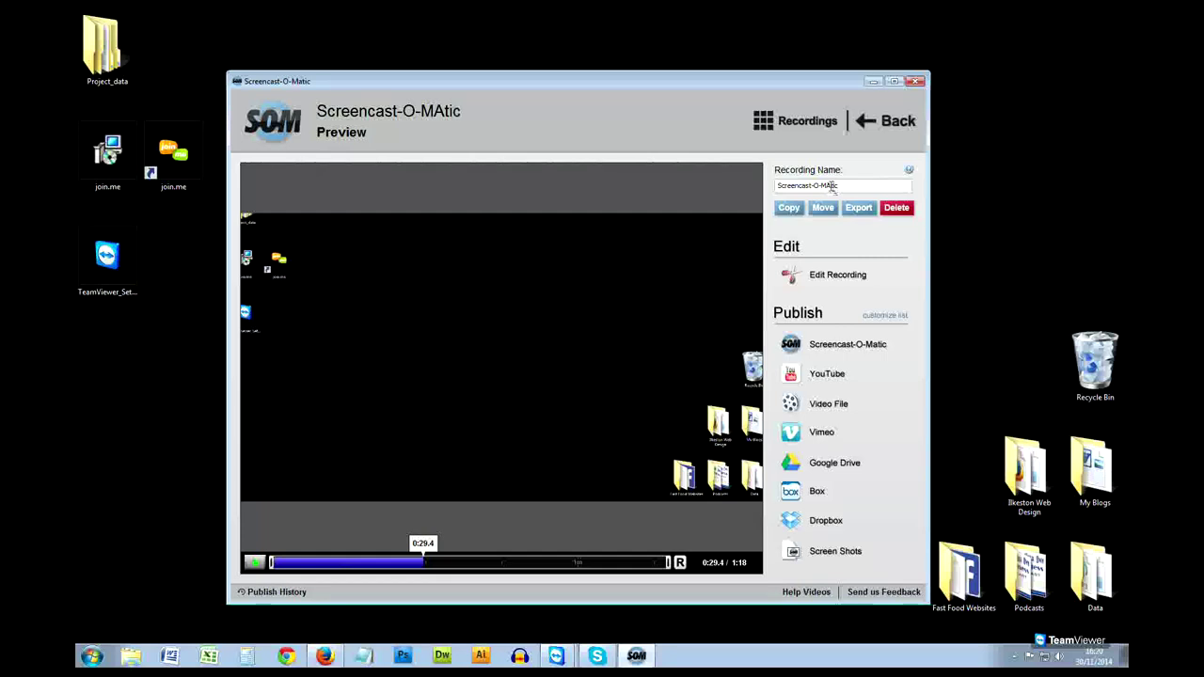
{"action": "key", "text": "BackSpace"}
{"action": "type", "text": "atic Demo"}
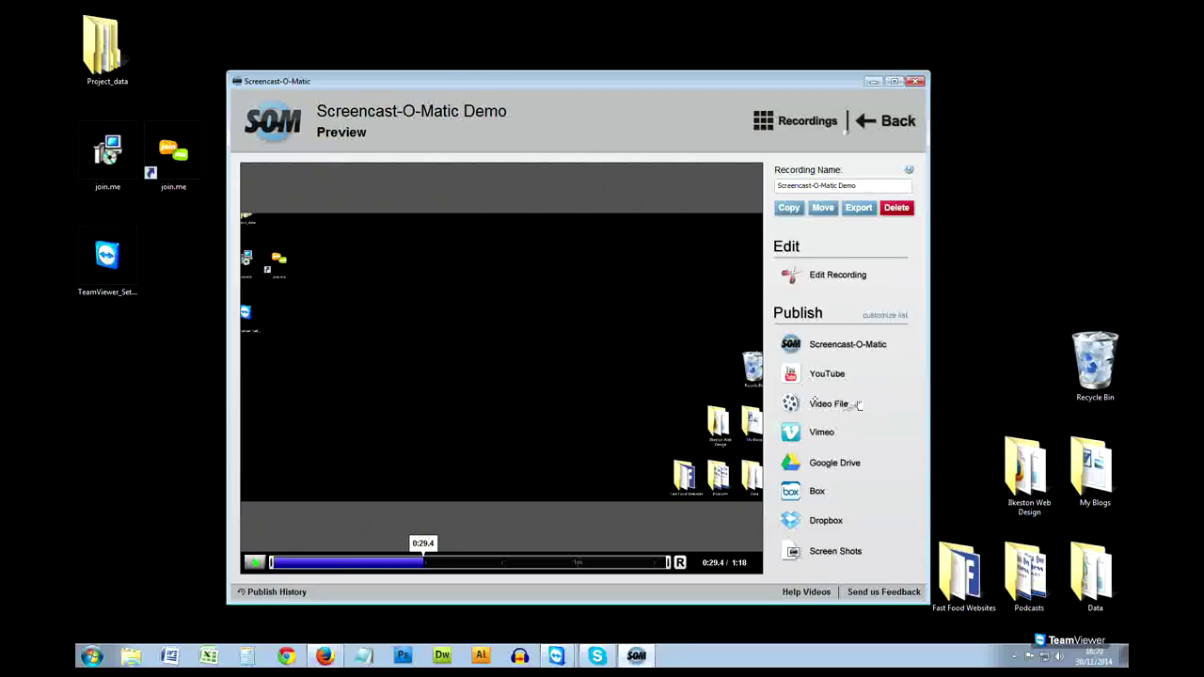
- Choose to publish the recording as a video file, with Quicktime (MP4) as the video type and Normal quality
{"action": "left_click", "coordinate": [851, 404]}
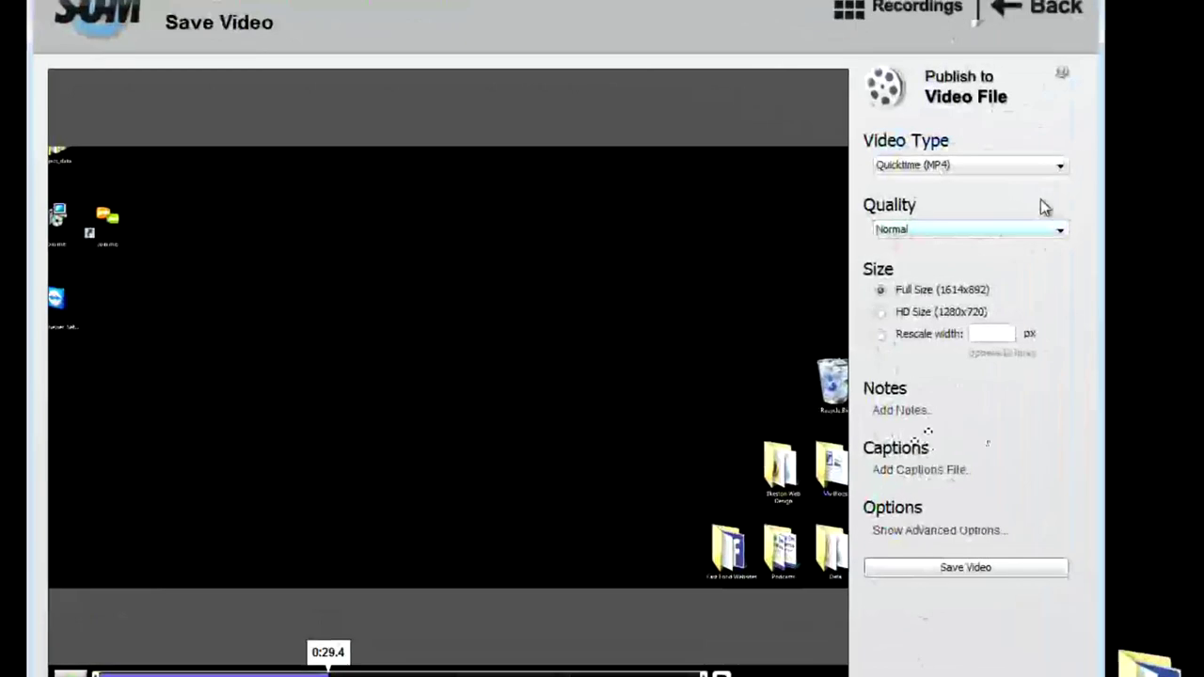
{"action": "left_click", "coordinate": [1058, 165]}
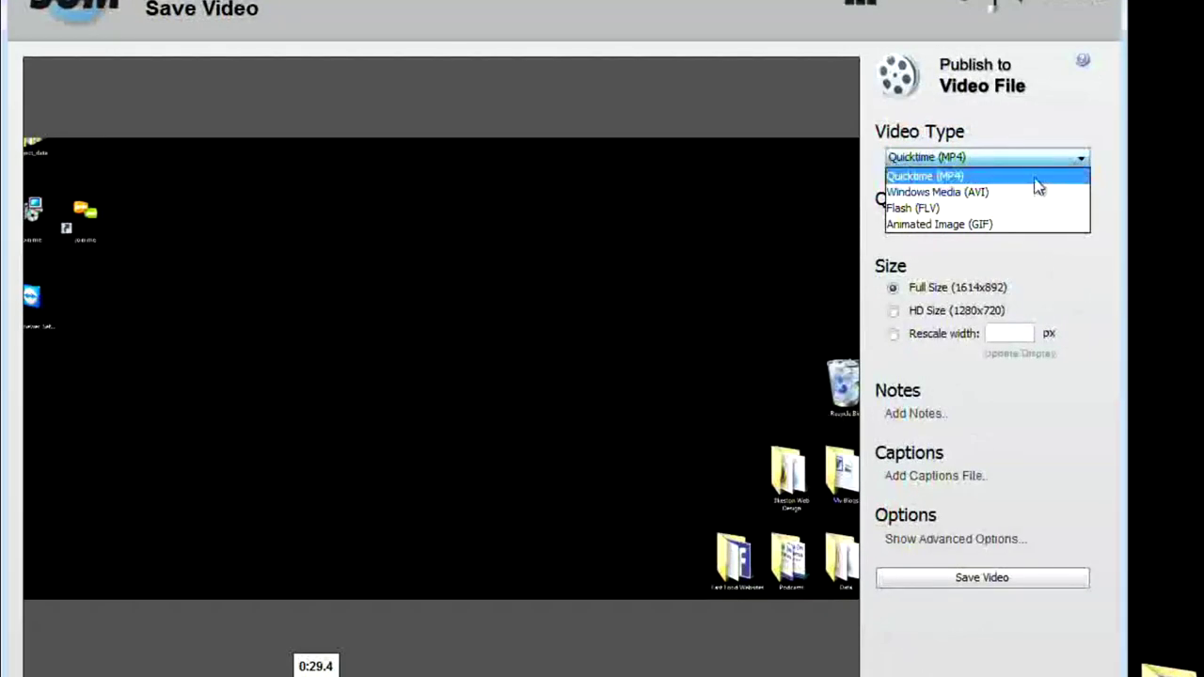
{"action": "left_click", "coordinate": [1036, 179]}
{"action": "left_click", "coordinate": [1048, 162]}
{"action": "left_click", "coordinate": [1037, 177]}
{"action": "left_click", "coordinate": [1039, 226]}
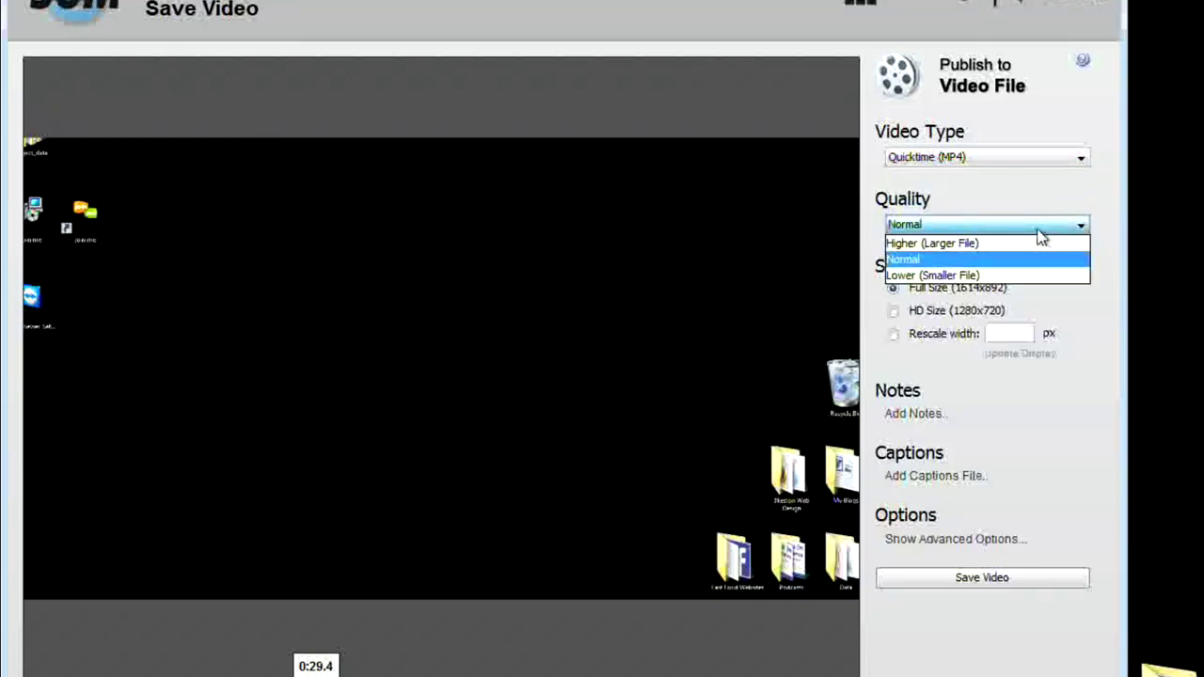
{"action": "left_click", "coordinate": [1031, 260]}
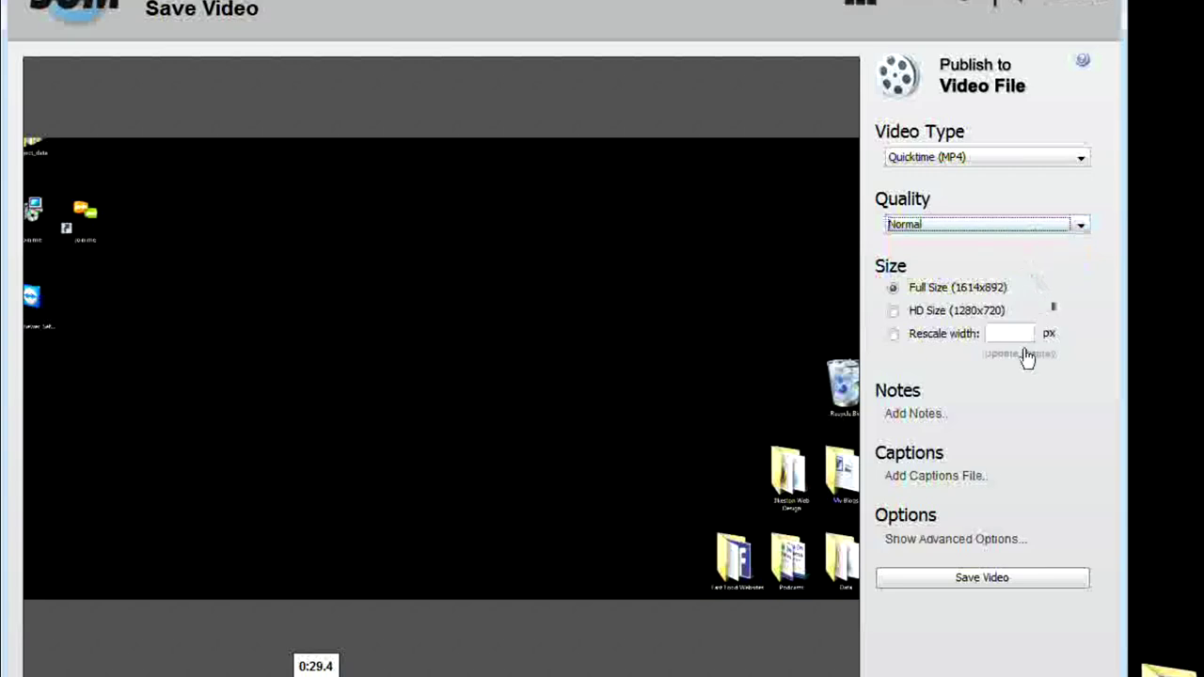
- Set the video's output size to a rescaled width of 1920 px
{"action": "left_click", "coordinate": [975, 333]}
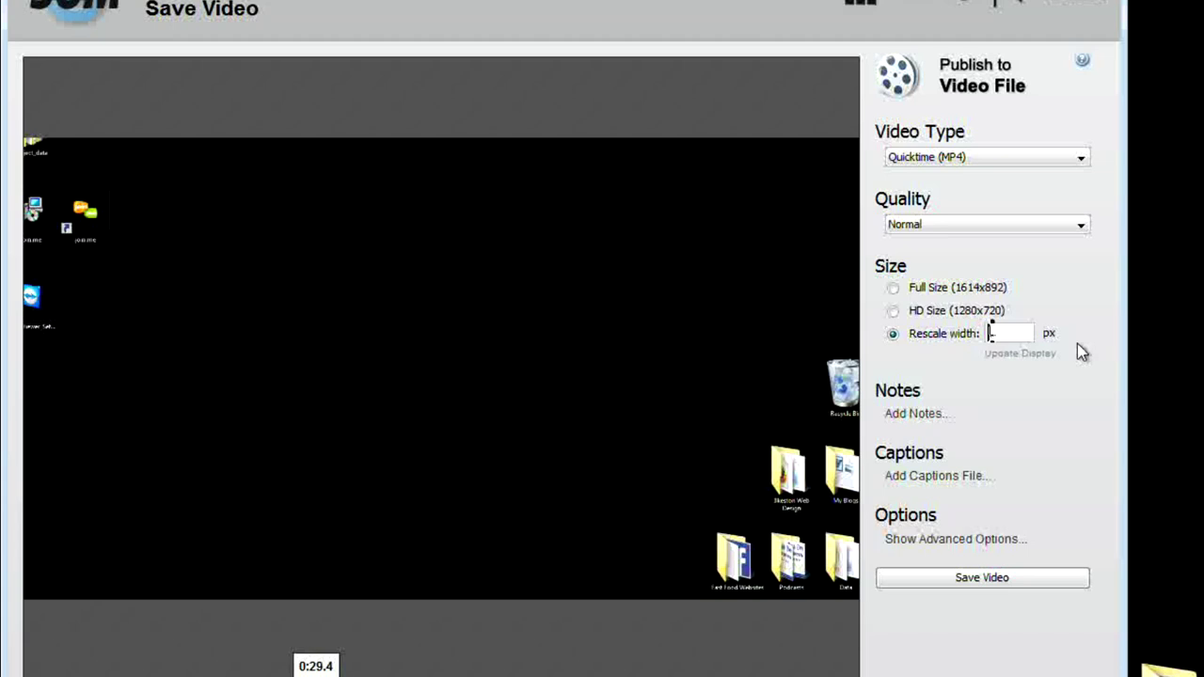
{"action": "type", "text": "1290"}
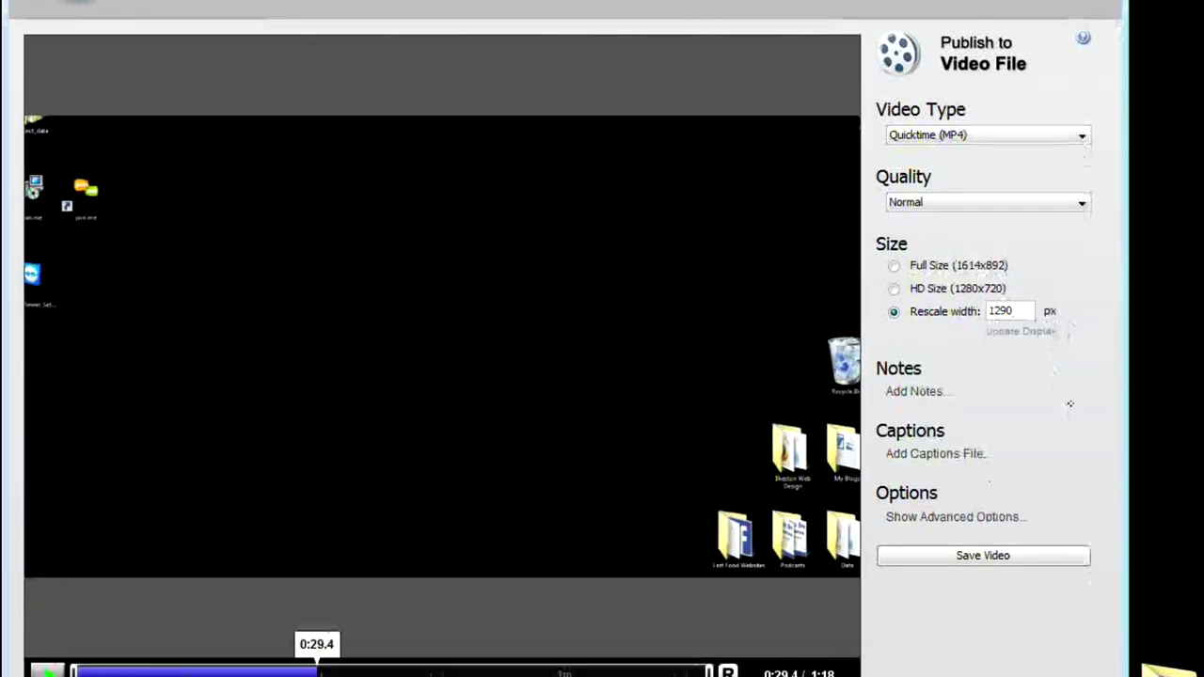
{"action": "left_click_drag", "start_coordinate": [1124, 90], "coordinate": [1174, 88]}
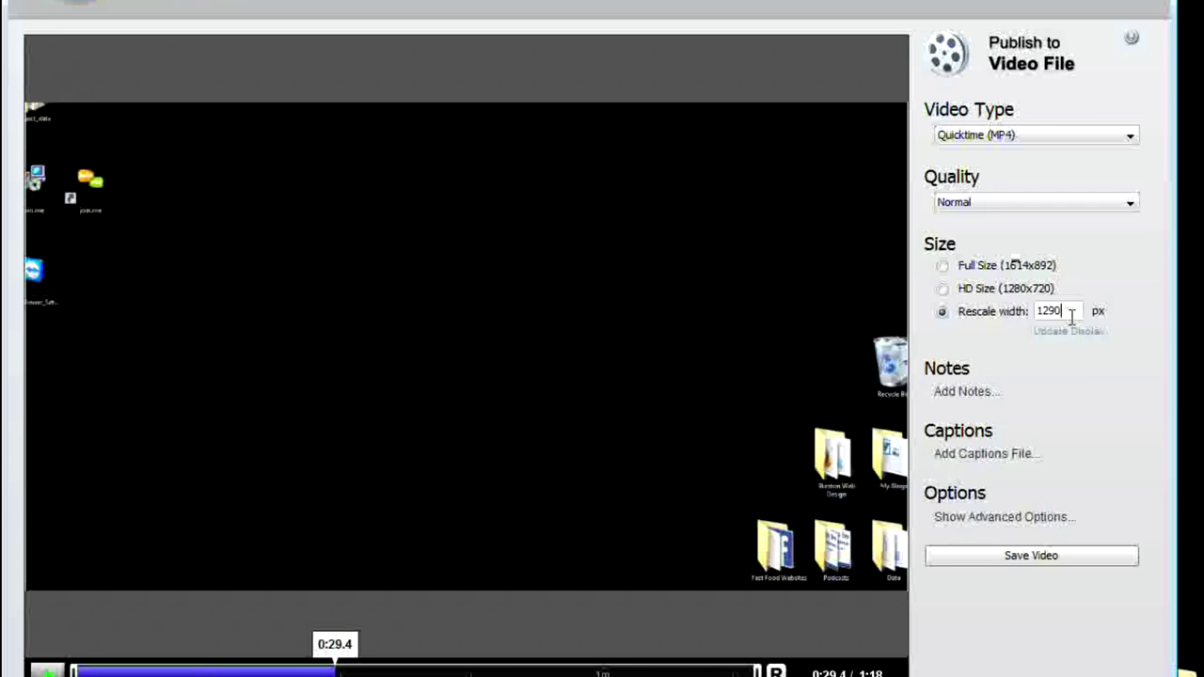
{"action": "left_click_drag", "start_coordinate": [1061, 311], "coordinate": [982, 313]}
{"action": "type", "text": "1920"}
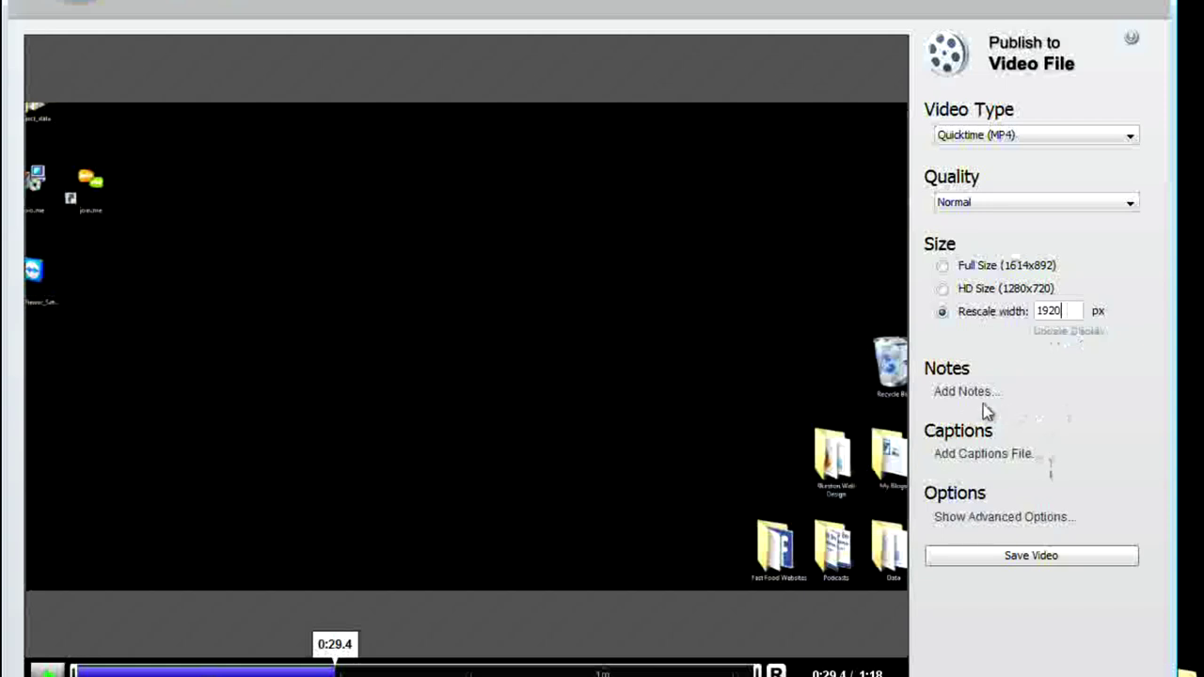
- Save the video to the Desktop as Screencast-O-Matic Demo.mp4
{"action": "left_click", "coordinate": [1029, 563]}
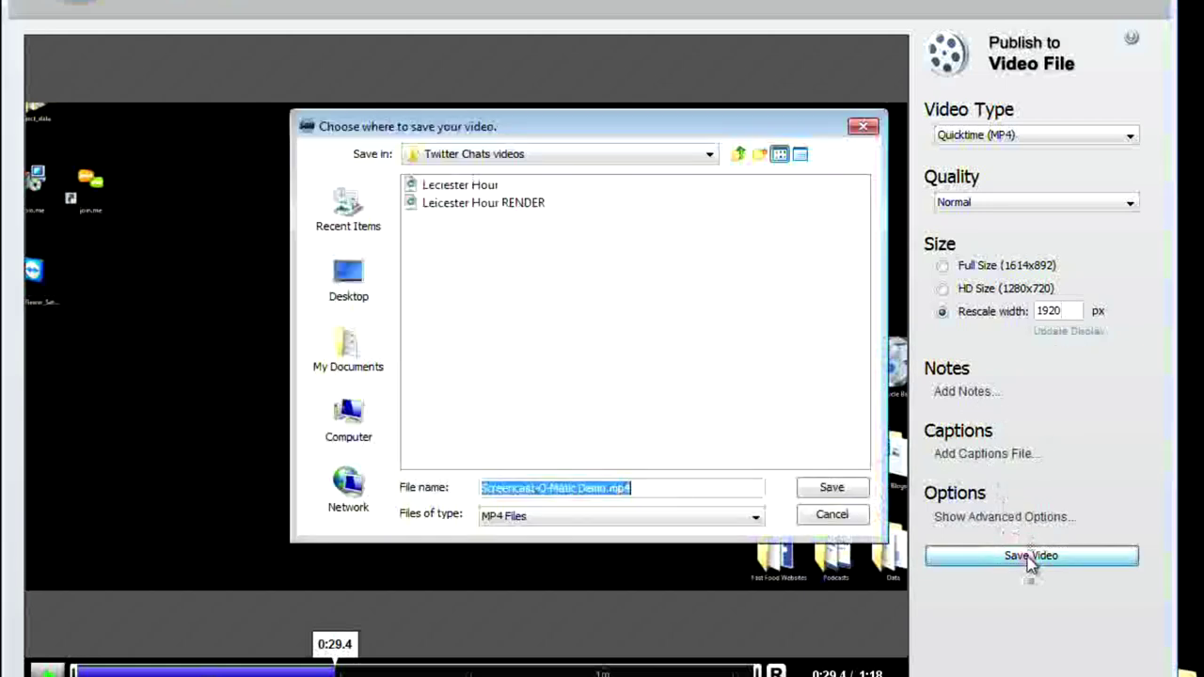
{"action": "left_click", "coordinate": [365, 278]}
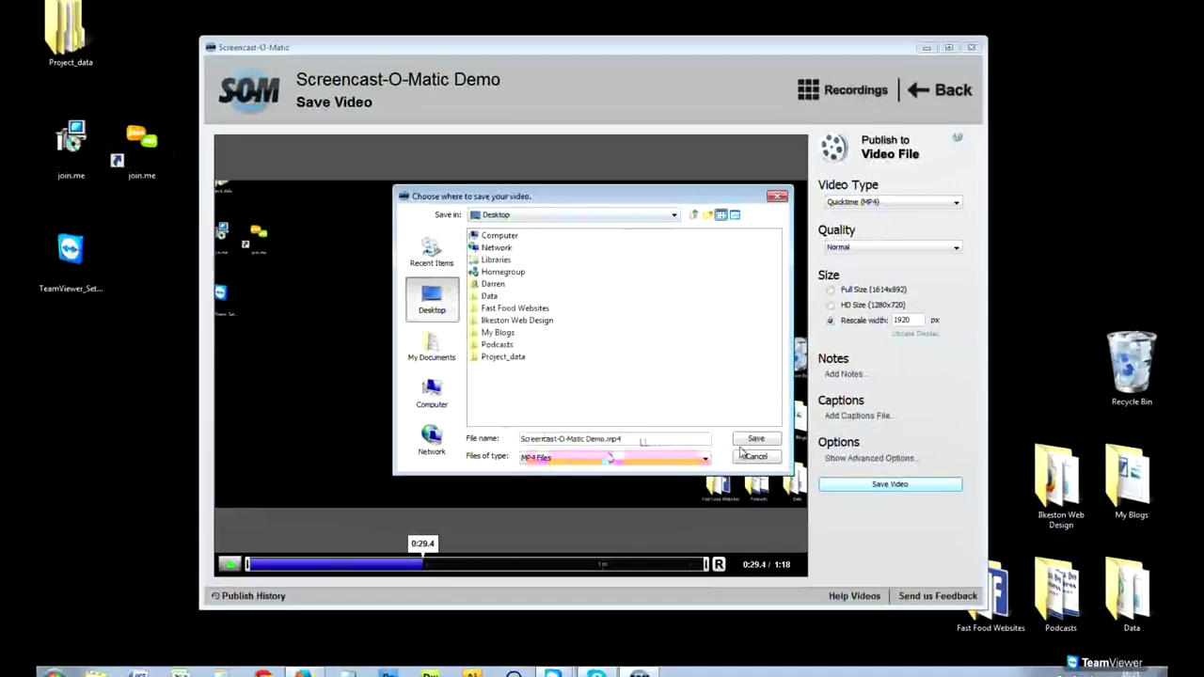
{"action": "left_click", "coordinate": [779, 453]}
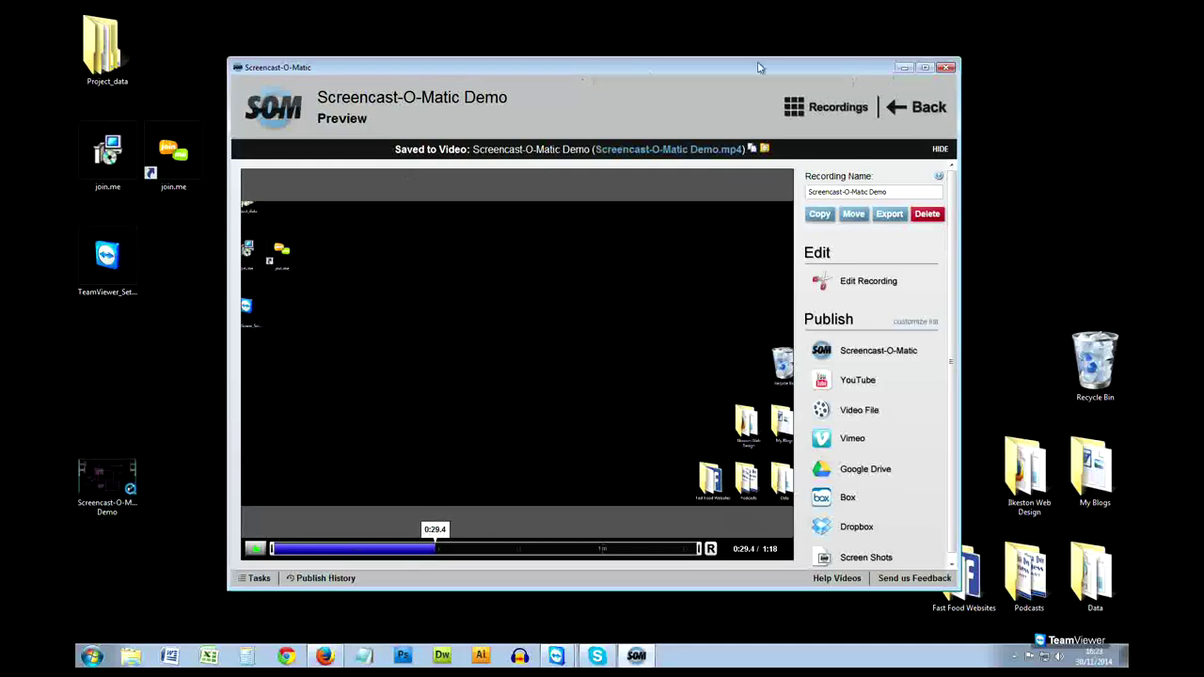
- Minimise the Screencast-O-Matic window and move the saved video's icon to an empty area nearer the middle of the desktop
{"action": "left_click", "coordinate": [903, 68]}
{"action": "left_click_drag", "start_coordinate": [107, 481], "coordinate": [436, 268]}
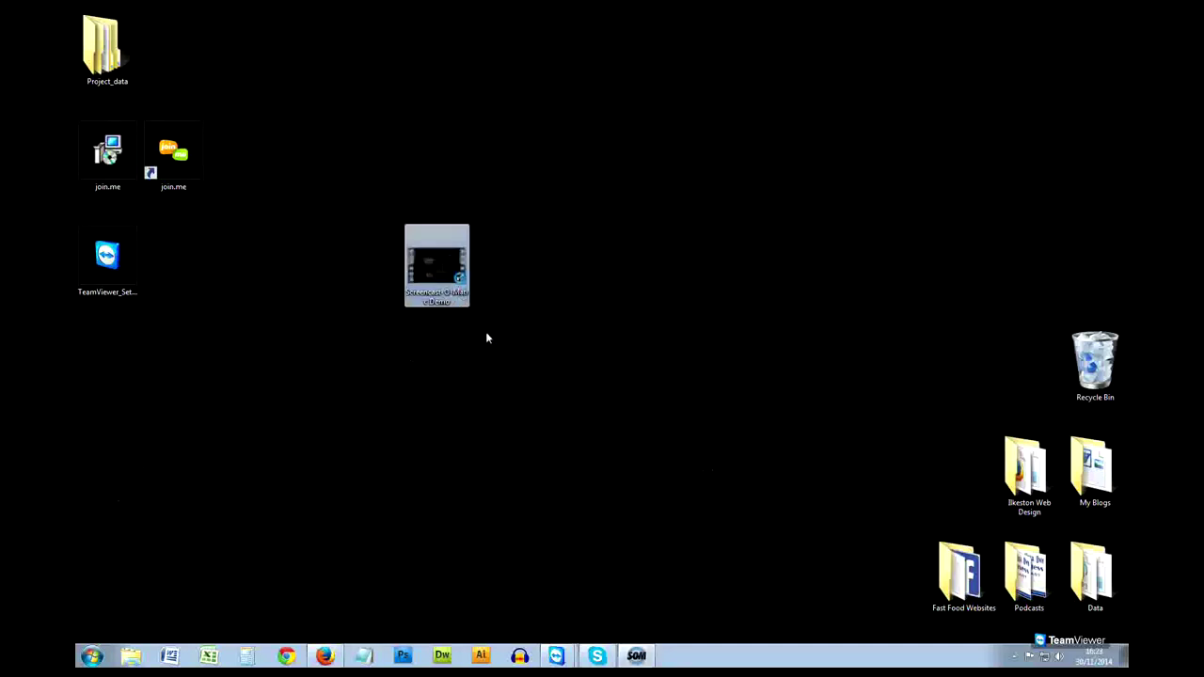
{"action": "left_click", "coordinate": [471, 349]}
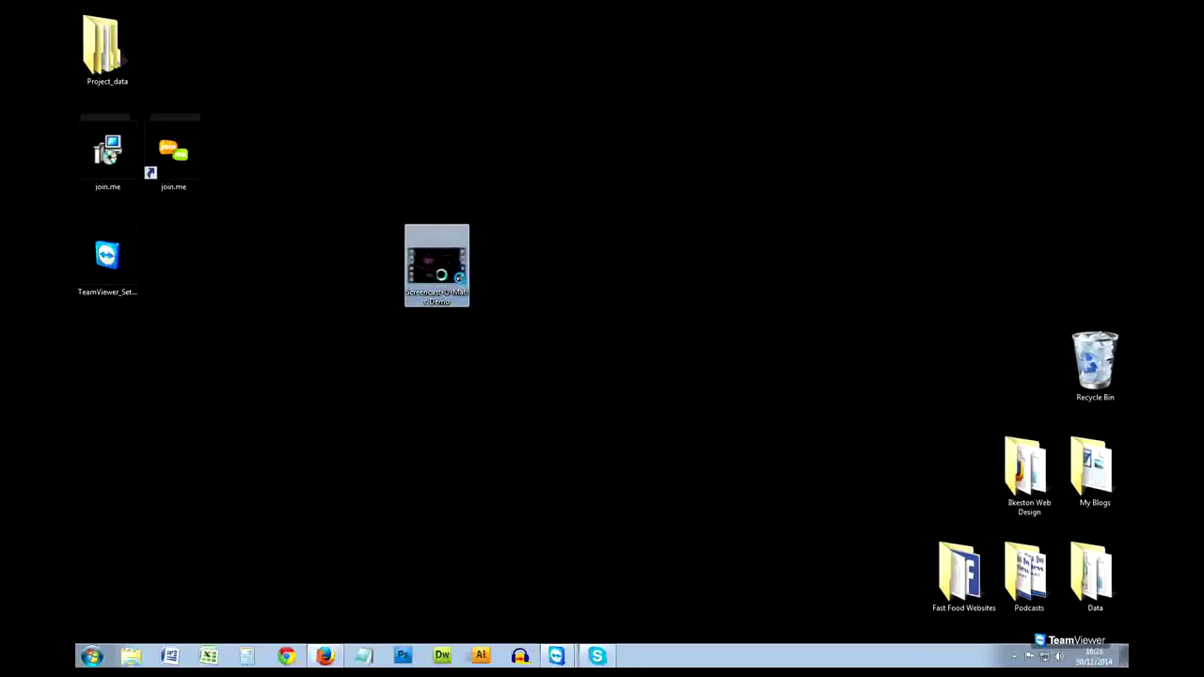
- Open the saved video from the desktop in QuickTime Player, play it briefly in a fully visible window, and close the player
{"action": "right_click", "coordinate": [442, 278]}
{"action": "mouse_move", "coordinate": [520, 325]}
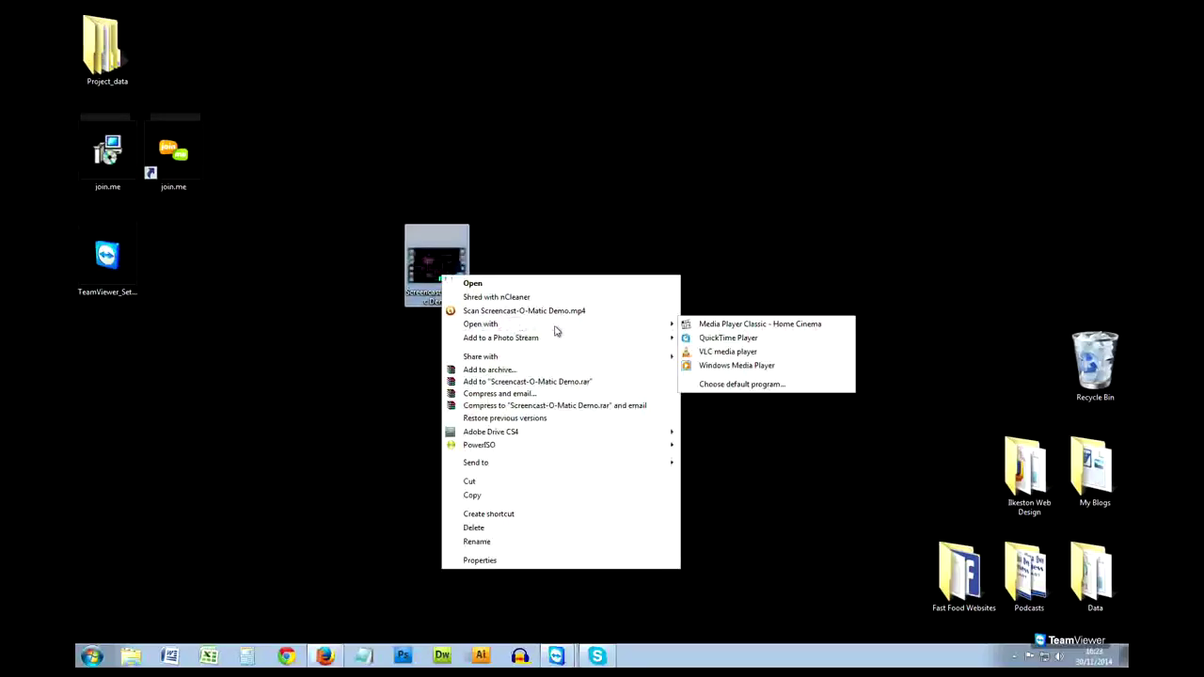
{"action": "left_click", "coordinate": [750, 340]}
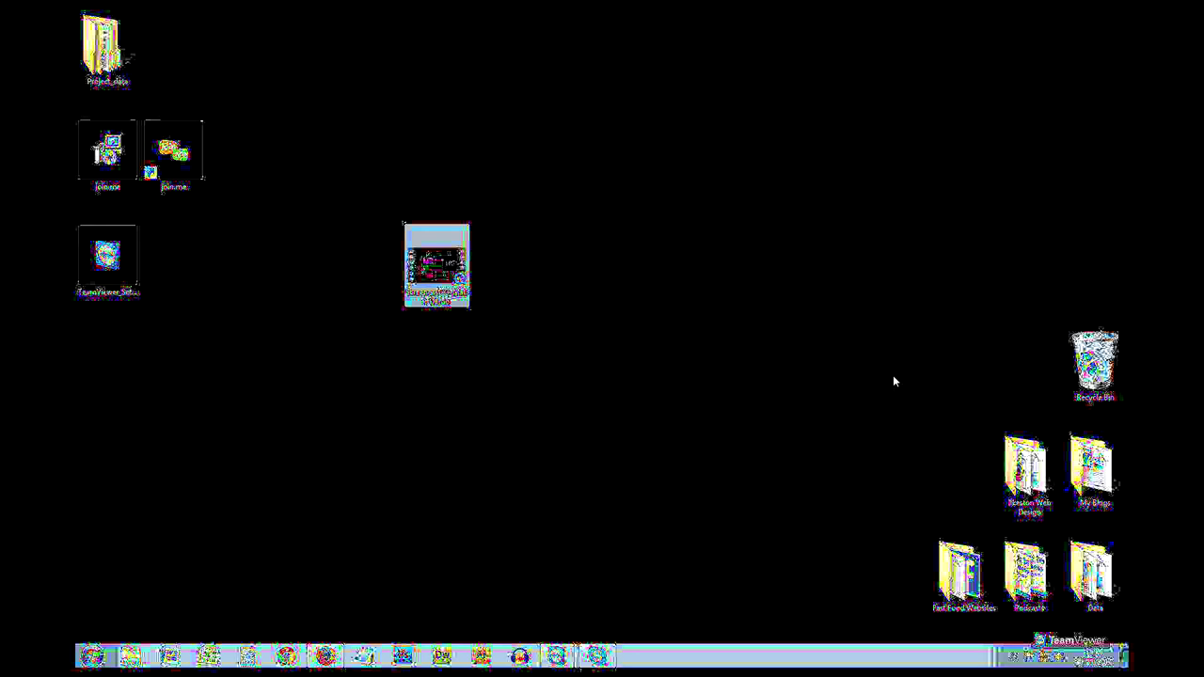
{"action": "left_click", "coordinate": [539, 309]}
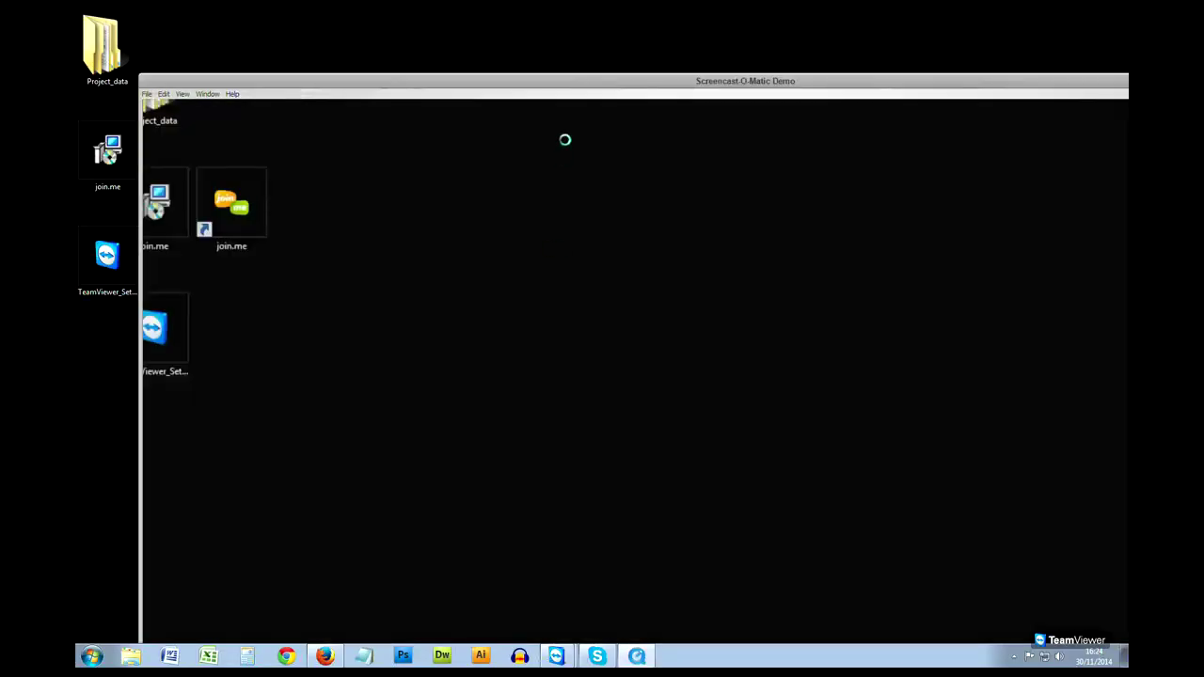
{"action": "left_click_drag", "start_coordinate": [554, 83], "coordinate": [512, 32]}
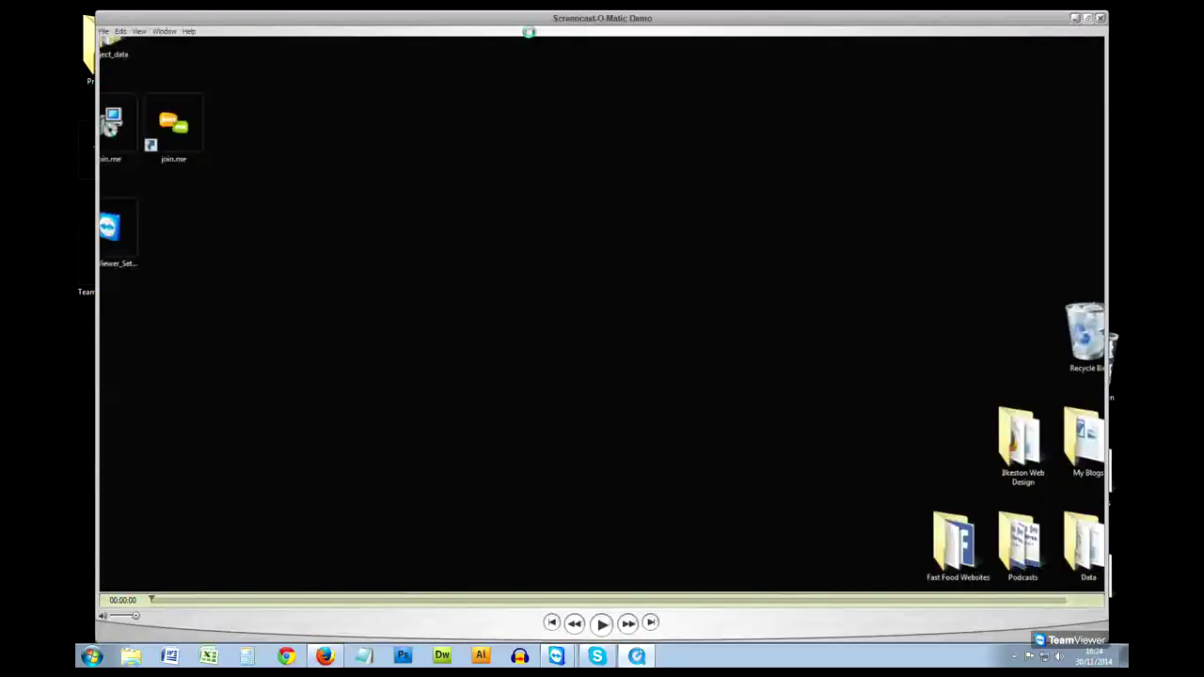
{"action": "left_click_drag", "start_coordinate": [1032, 20], "coordinate": [1048, 21]}
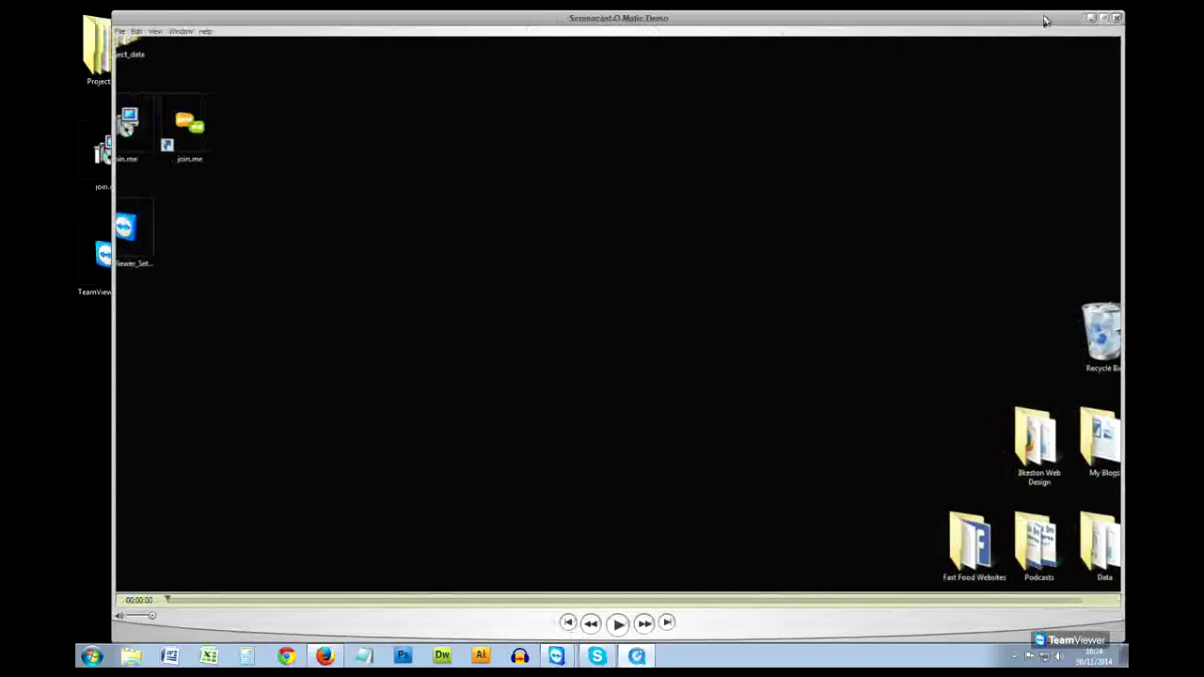
{"action": "left_click", "coordinate": [619, 625]}
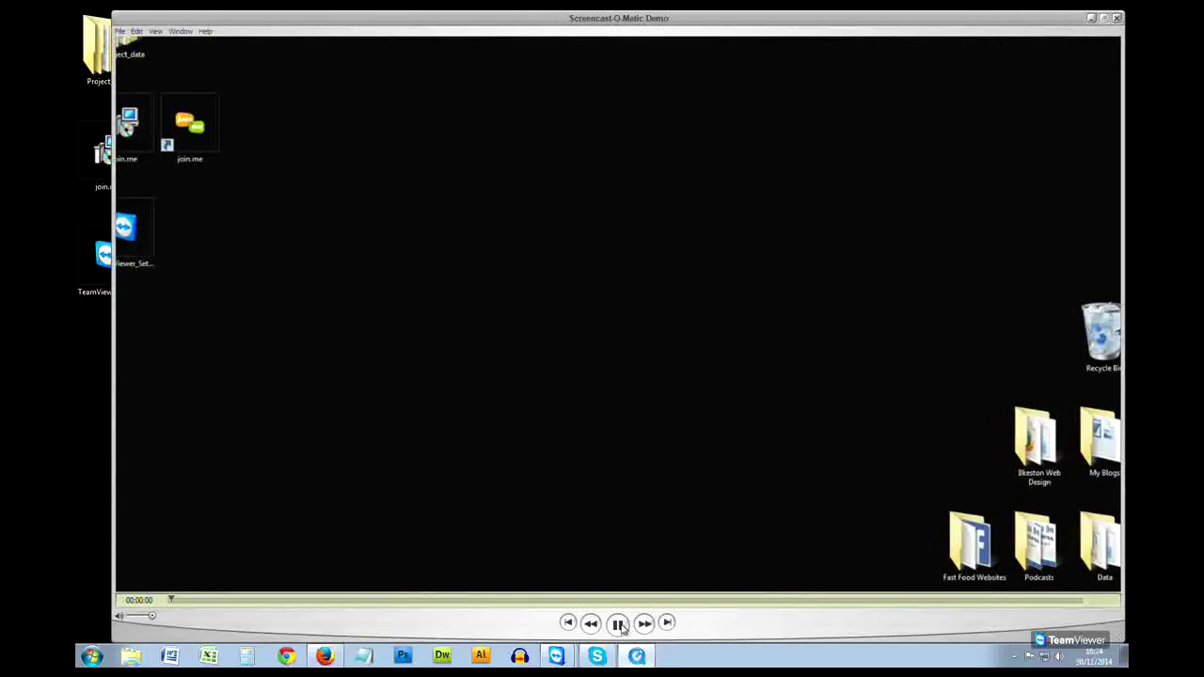
{"action": "left_click", "coordinate": [1116, 18]}
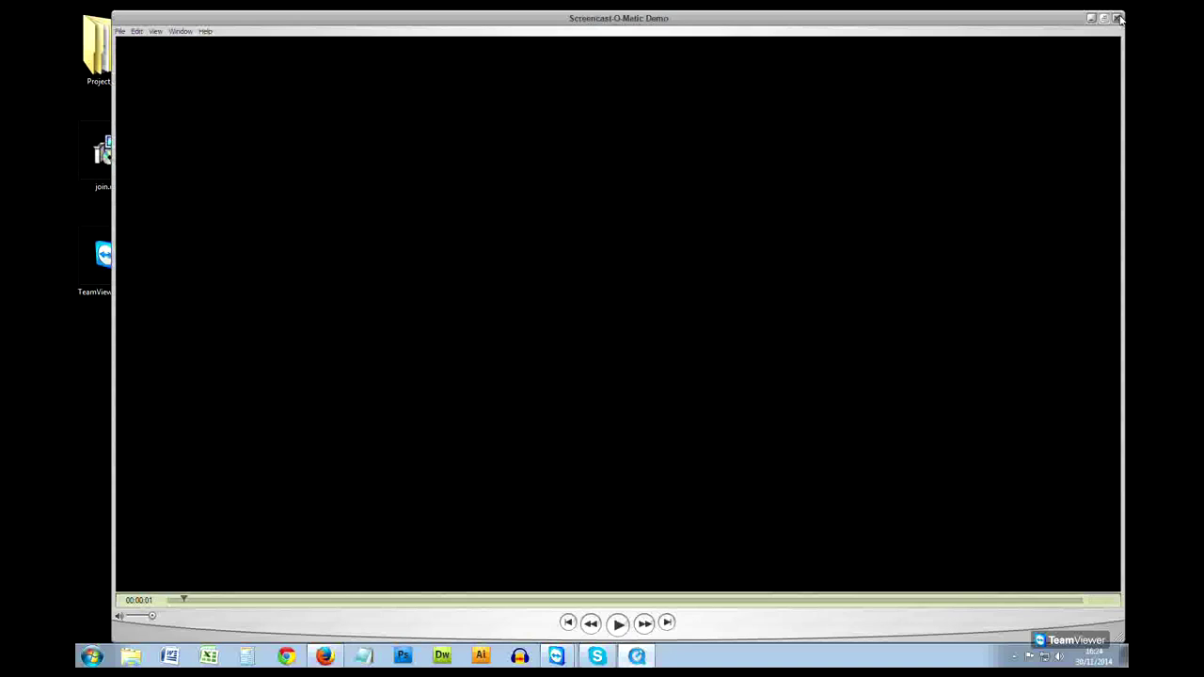
- Open the saved video in Windows Media Player to watch its playback, and close the player
{"action": "right_click", "coordinate": [459, 279]}
{"action": "mouse_move", "coordinate": [516, 323]}
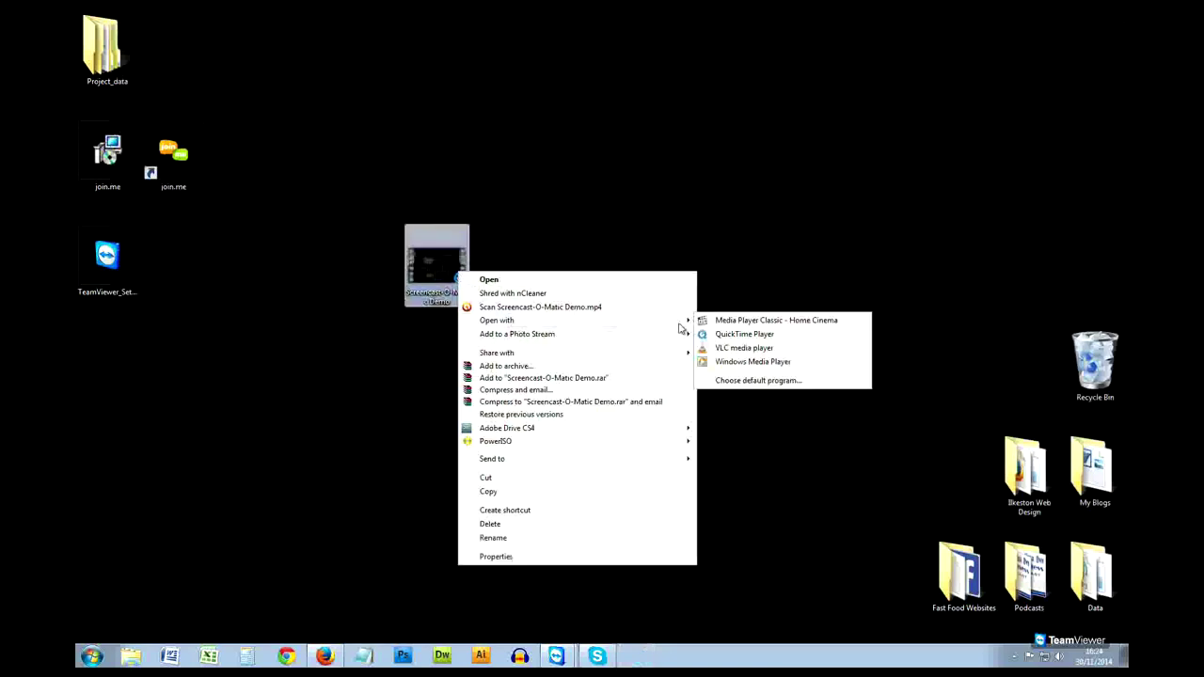
{"action": "left_click", "coordinate": [772, 363]}
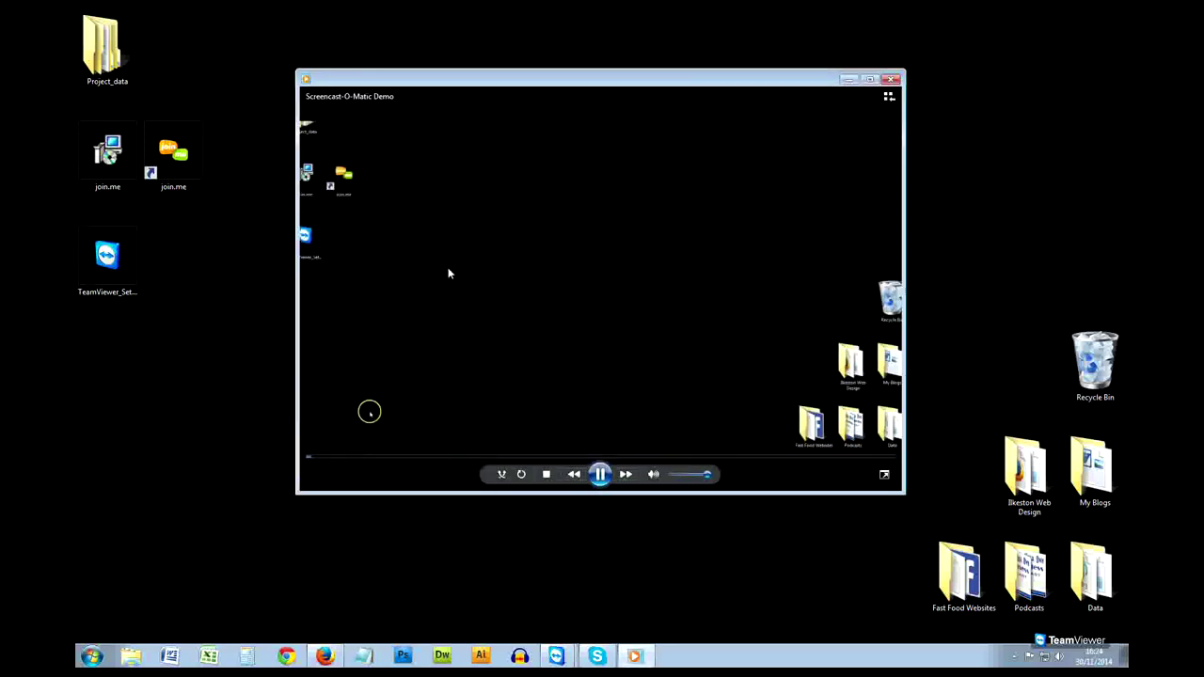
{"action": "left_click", "coordinate": [891, 80]}
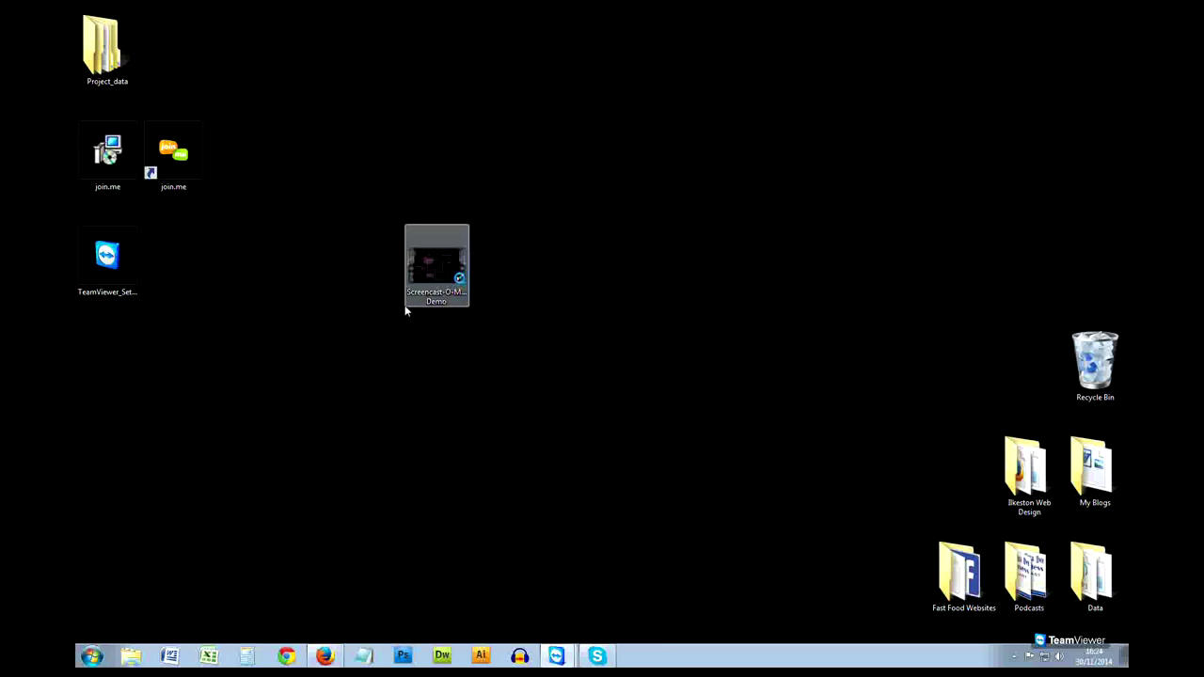
- Open Vegas Pro 11.0, try the saved demo video on its timeline, and close the project without saving
{"action": "left_click", "coordinate": [92, 656]}
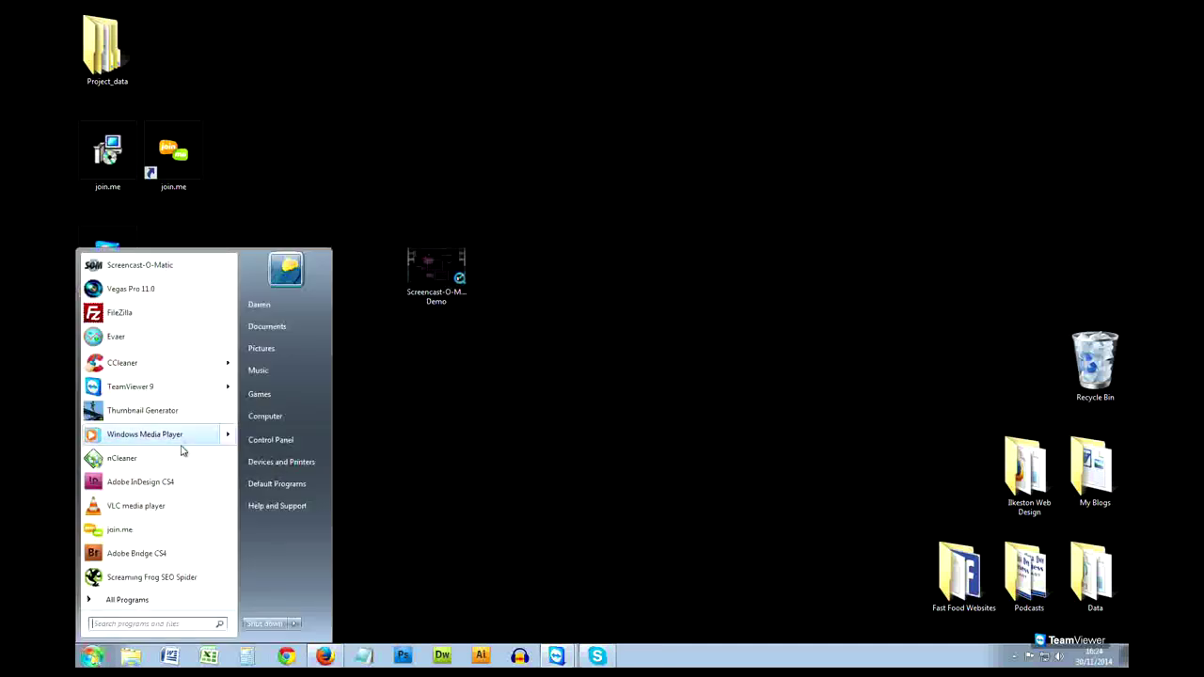
{"action": "left_click", "coordinate": [203, 298]}
{"action": "left_click_drag", "start_coordinate": [483, 80], "coordinate": [806, 66]}
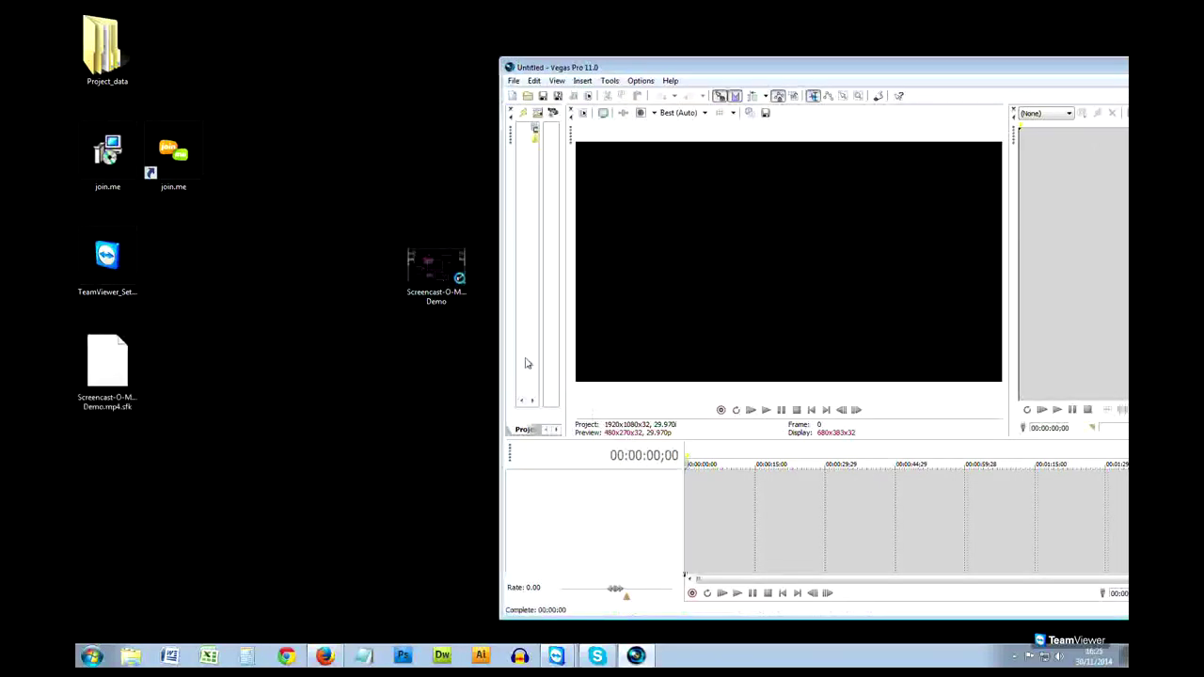
{"action": "left_click_drag", "start_coordinate": [461, 296], "coordinate": [750, 500]}
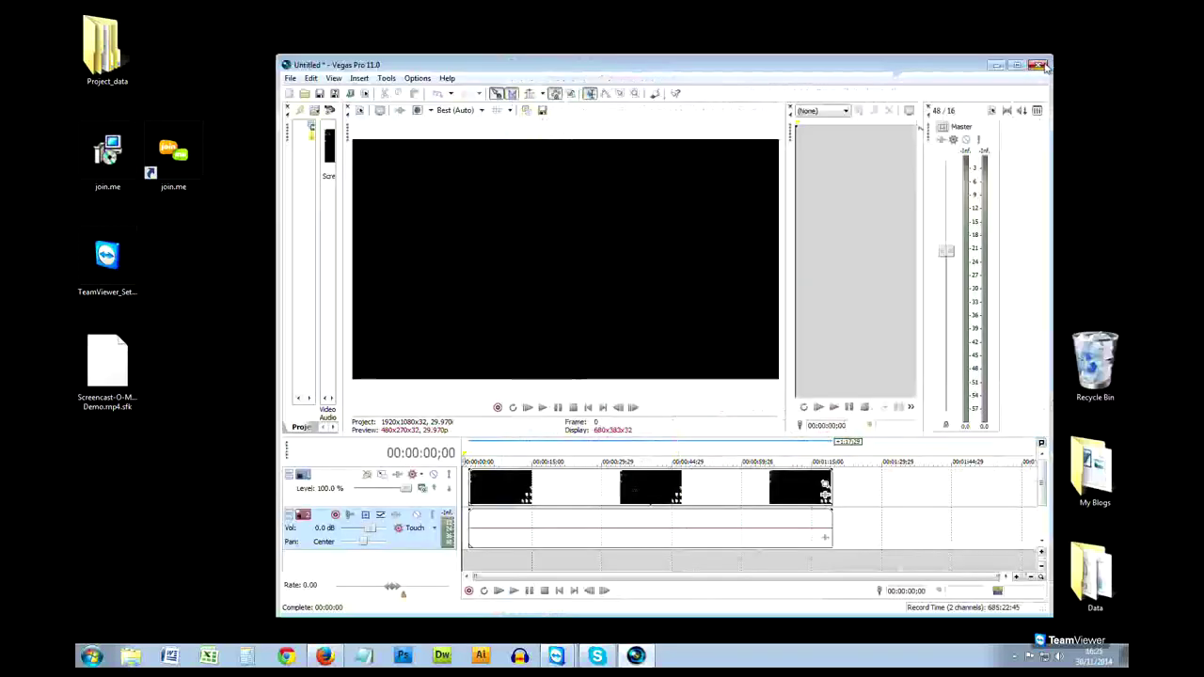
{"action": "left_click", "coordinate": [1037, 64]}
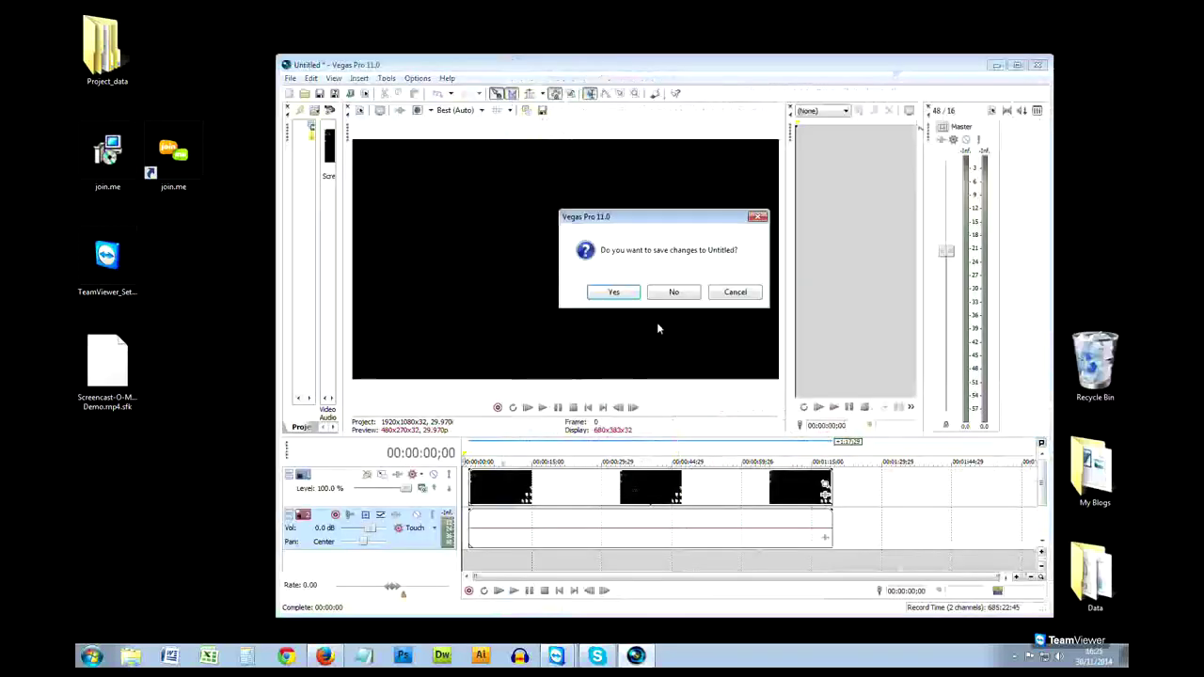
{"action": "left_click", "coordinate": [673, 292]}
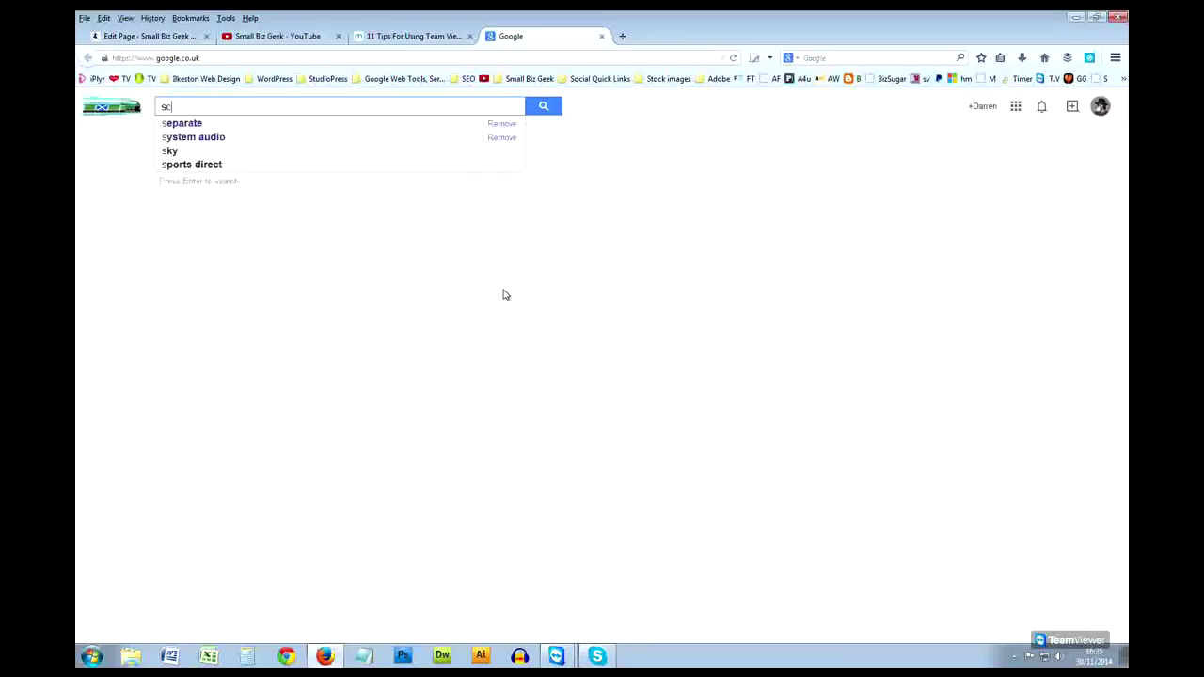
- Search Google for screencast-o-matic, open the Go Pro! page, and review the Pro features and yearly upgrade price
{"action": "type", "text": "reencast"}
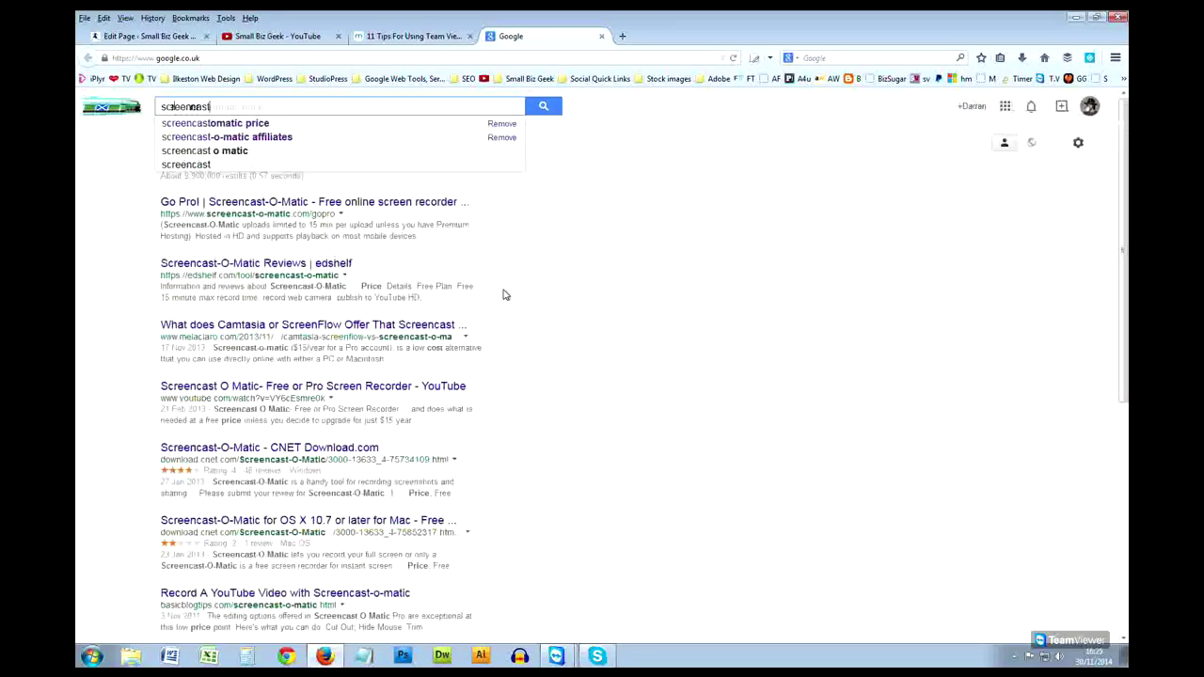
{"action": "type", "text": "-o-"}
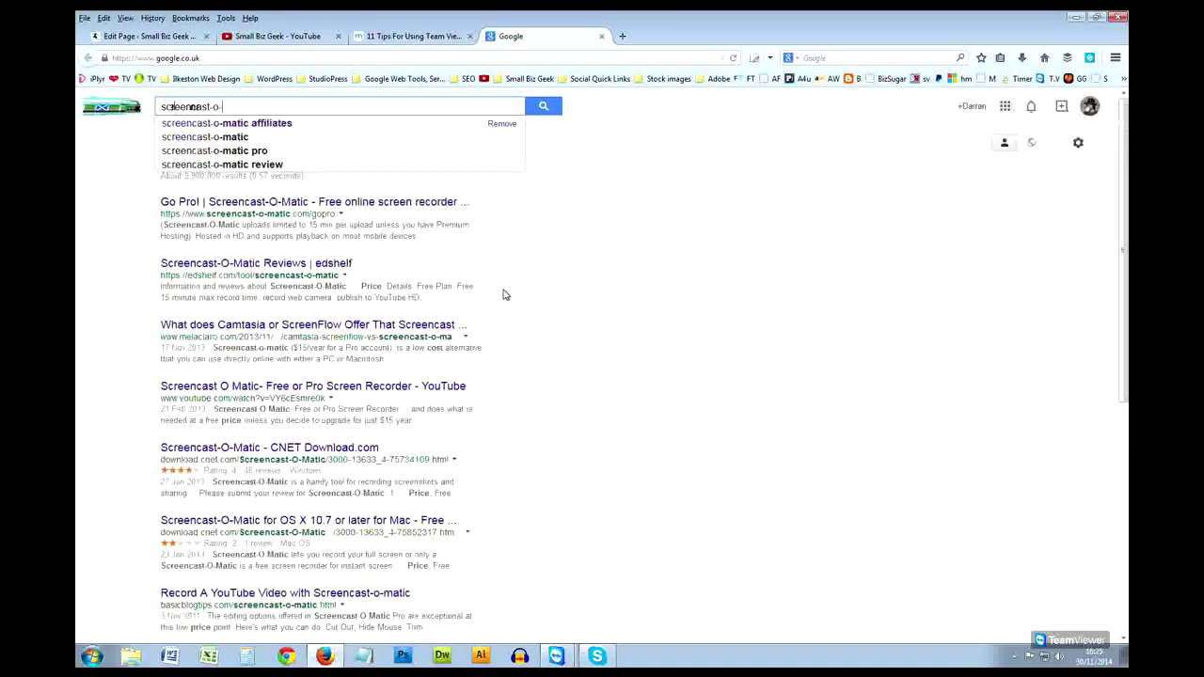
{"action": "type", "text": "matic"}
{"action": "key", "text": "Return"}
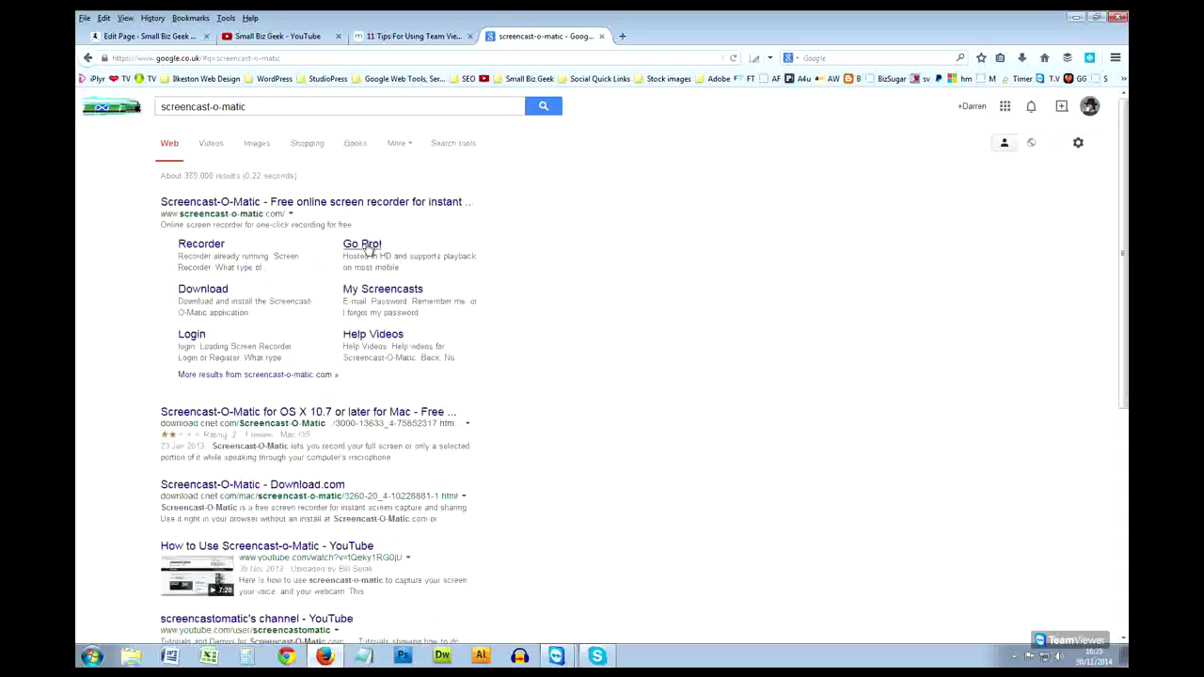
{"action": "left_click", "coordinate": [366, 246]}
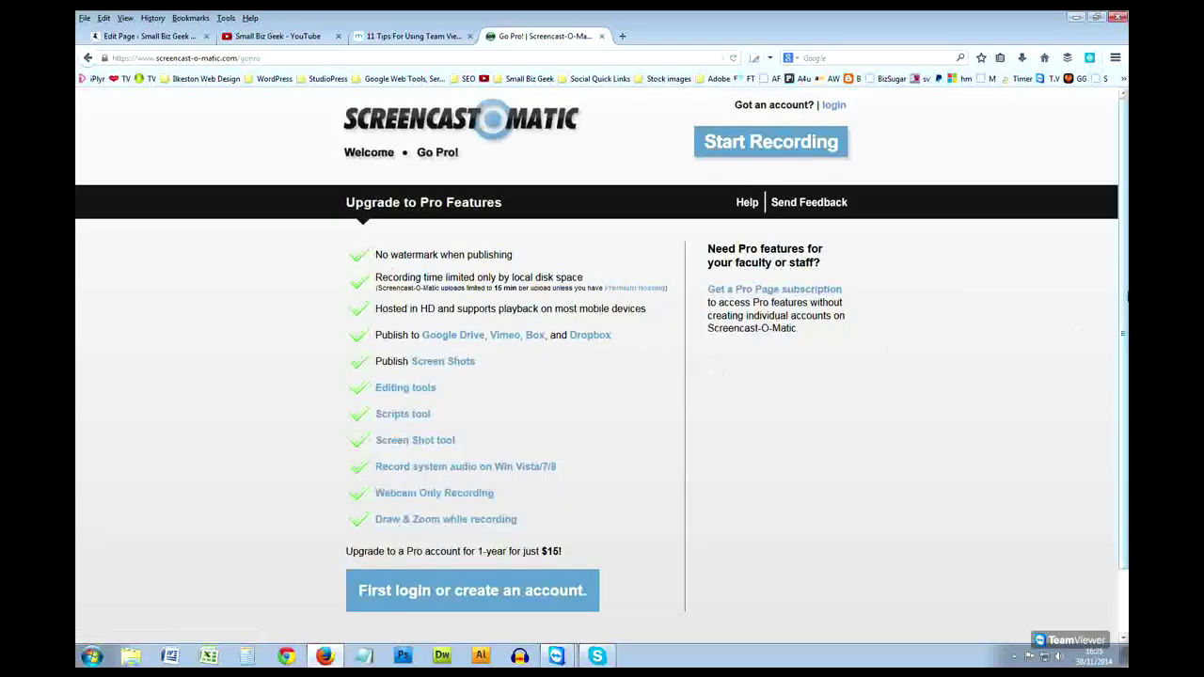
{"action": "scroll", "coordinate": [564, 478], "scroll_direction": "down", "scroll_amount": 2}
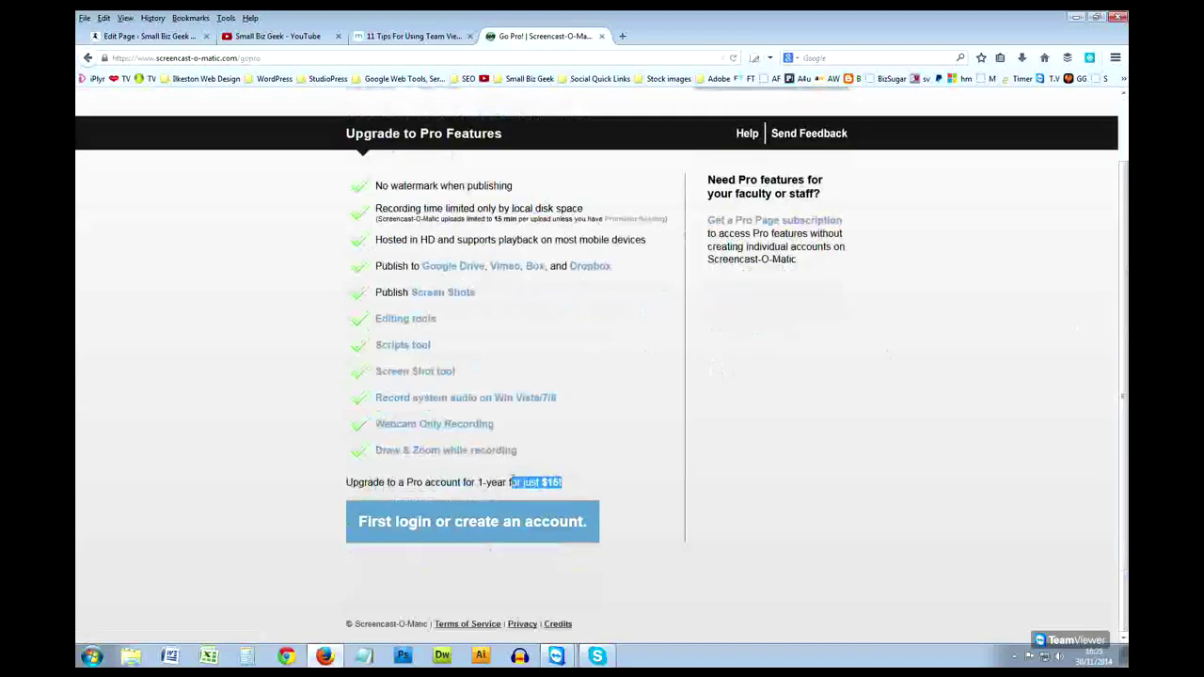
- Go to the Screencast-O-Matic home page and examine the features table comparing the Free and Pro plans
{"action": "key", "text": "alt+Left"}
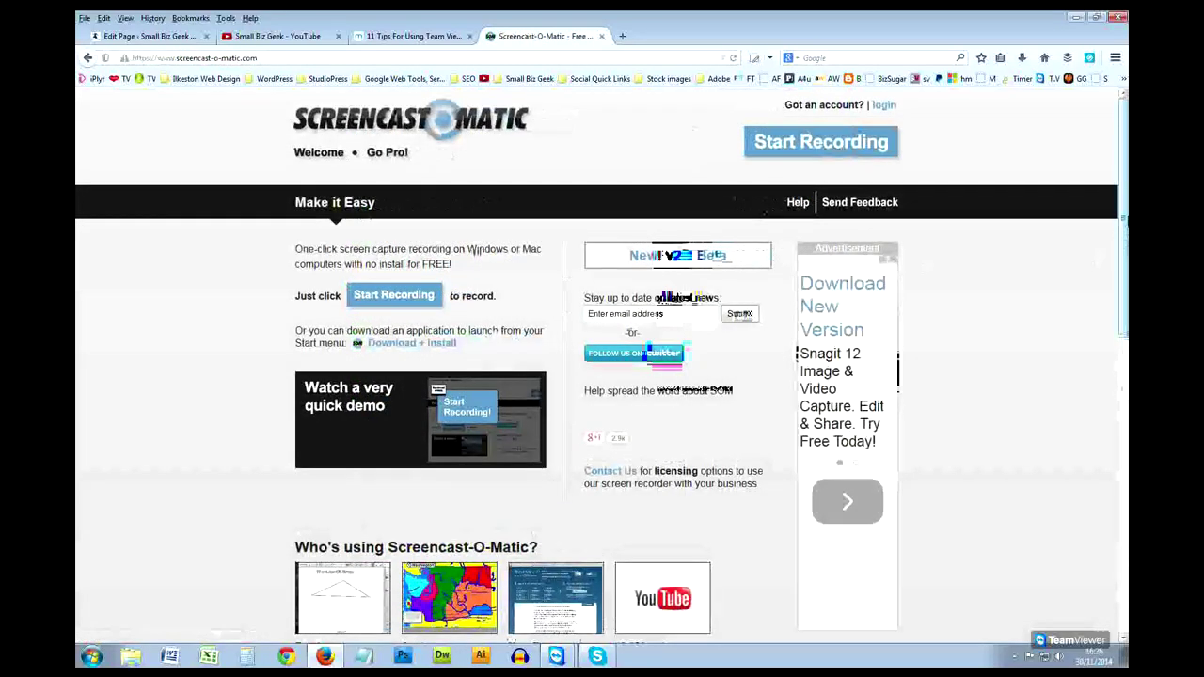
{"action": "key", "text": "alt+Right"}
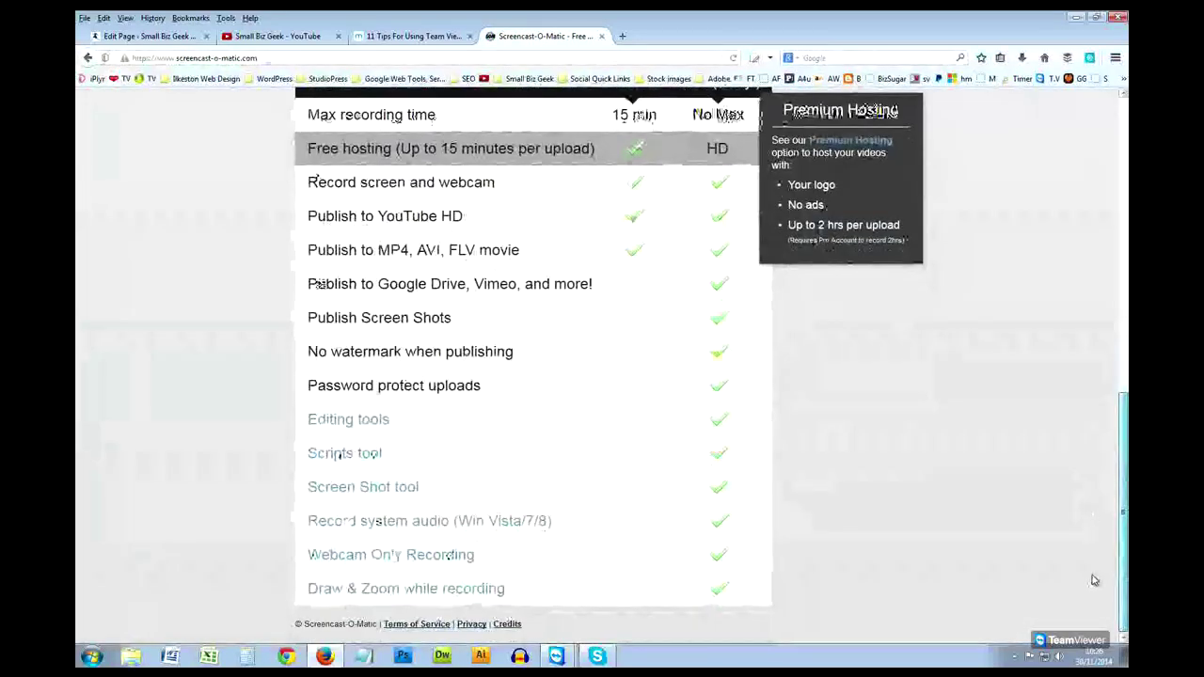
{"action": "scroll", "coordinate": [1091, 554], "scroll_direction": "up", "scroll_amount": 7}
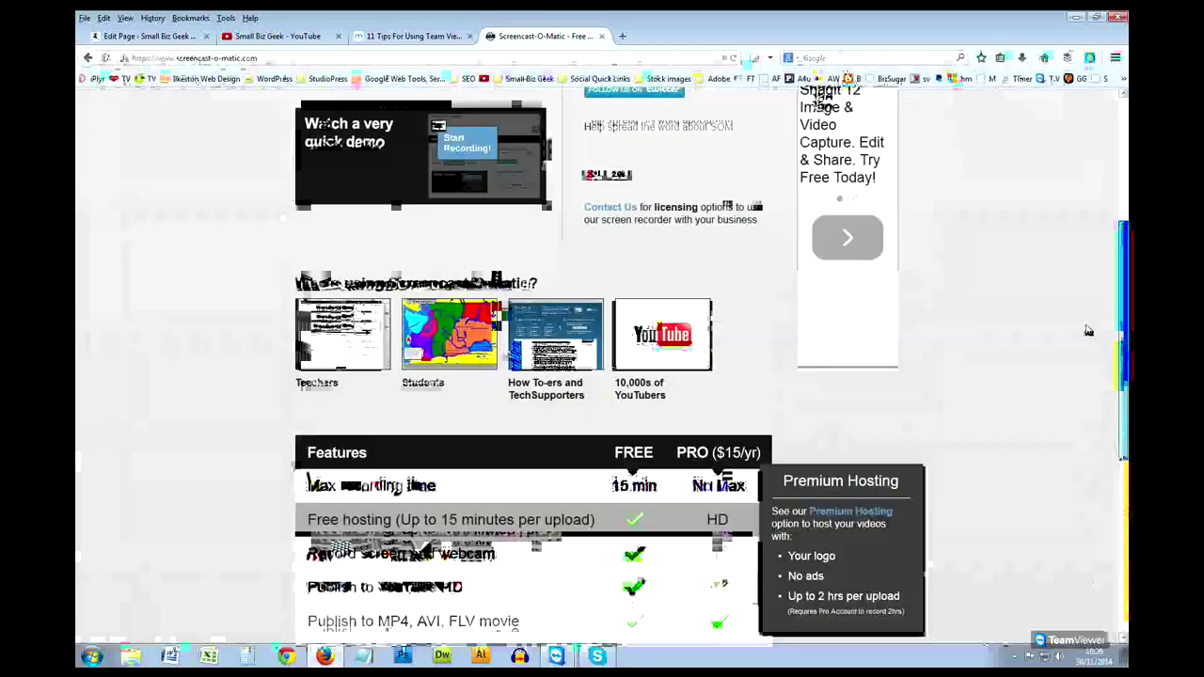
{"action": "scroll", "coordinate": [644, 214], "scroll_direction": "down", "scroll_amount": 6}
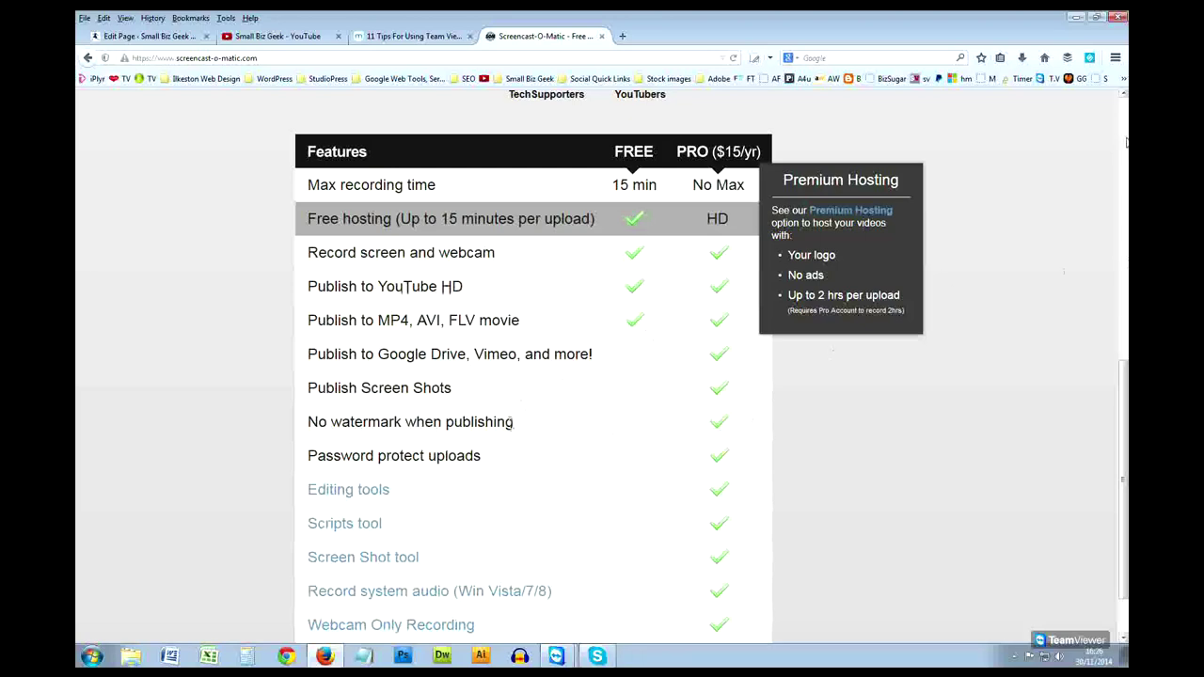
{"action": "left_click_drag", "start_coordinate": [1124, 456], "coordinate": [1125, 468]}
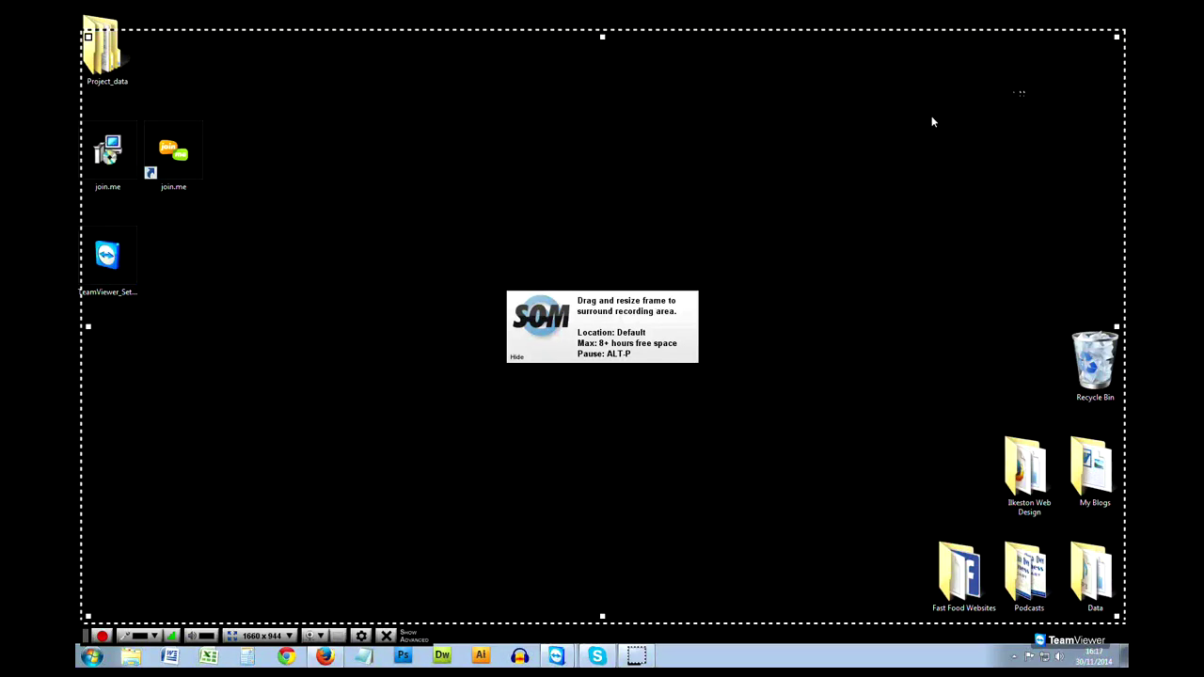
- Resize the Screencast-O-Matic recording frame on the desktop to 1640 x 892
{"action": "left_click_drag", "start_coordinate": [1117, 36], "coordinate": [1111, 67]}
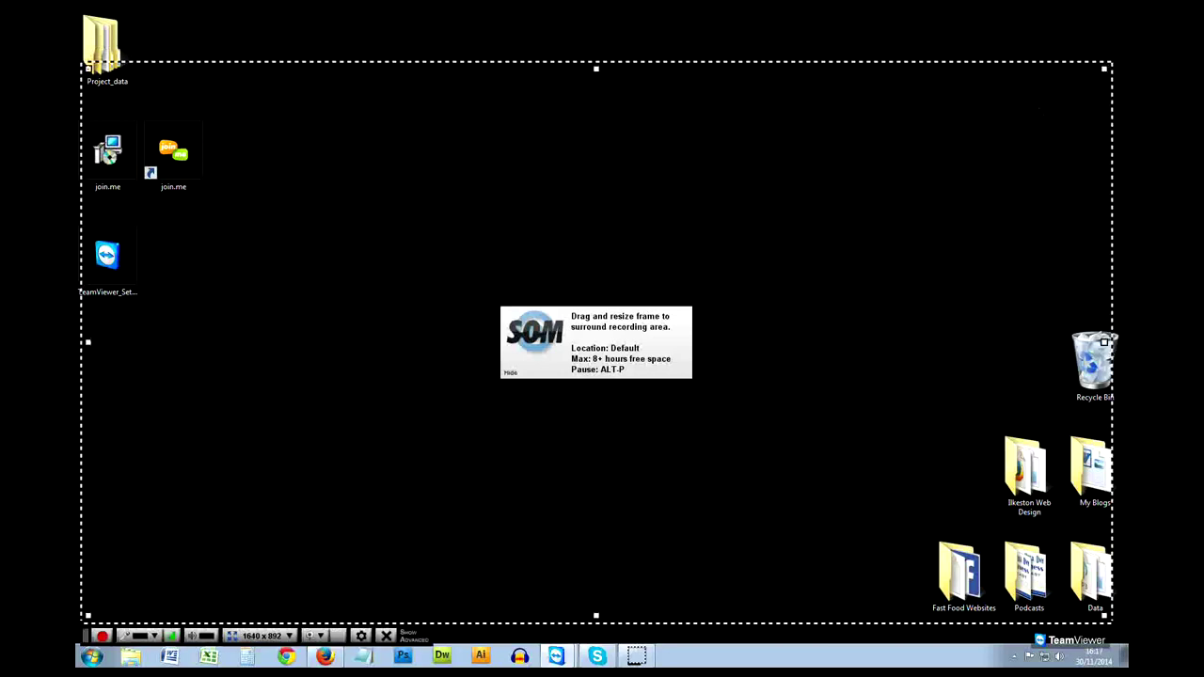